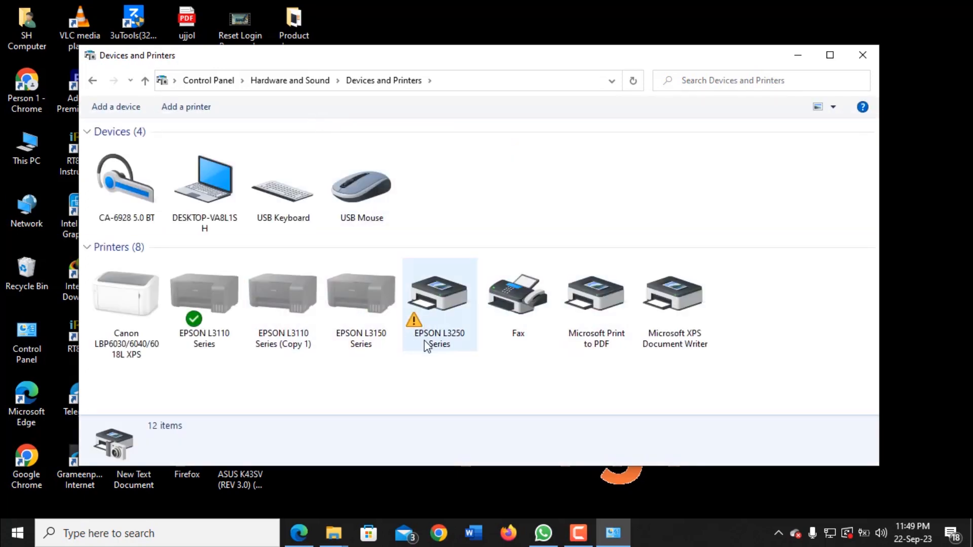
- Close Devices and Printers, then search Google in Chrome for "epson l2350 driver" and open the Epson Caribbean support page for the L3250
{"action": "left_click", "coordinate": [876, 54]}
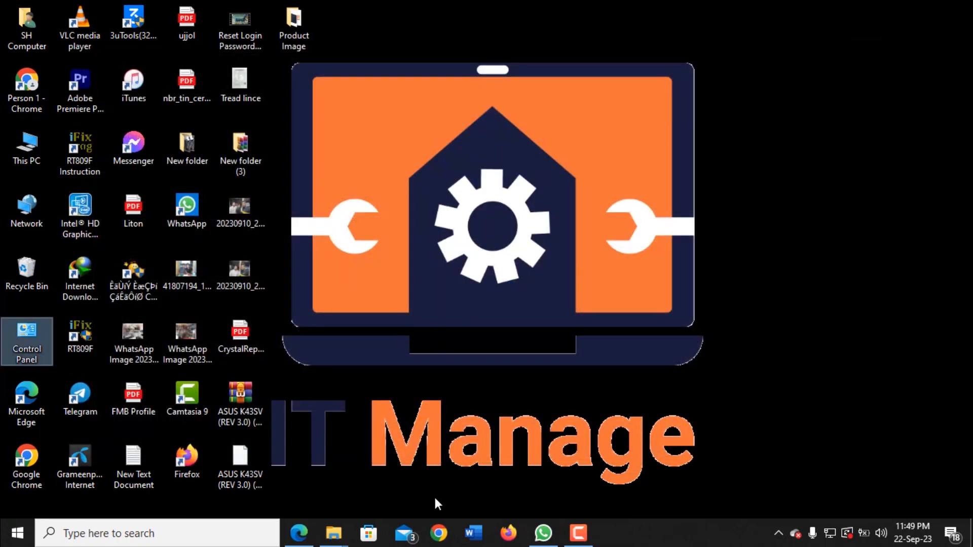
{"action": "left_click", "coordinate": [438, 532]}
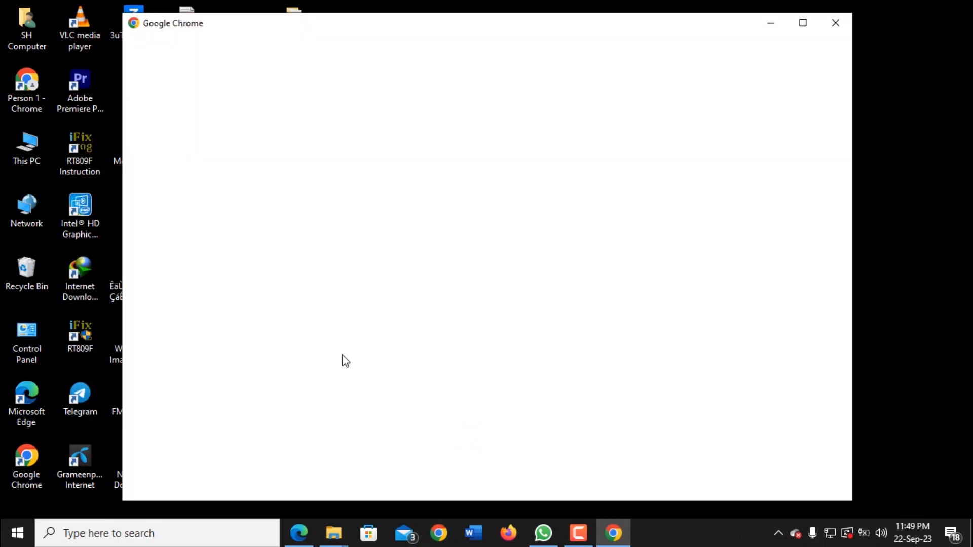
{"action": "left_click", "coordinate": [294, 314]}
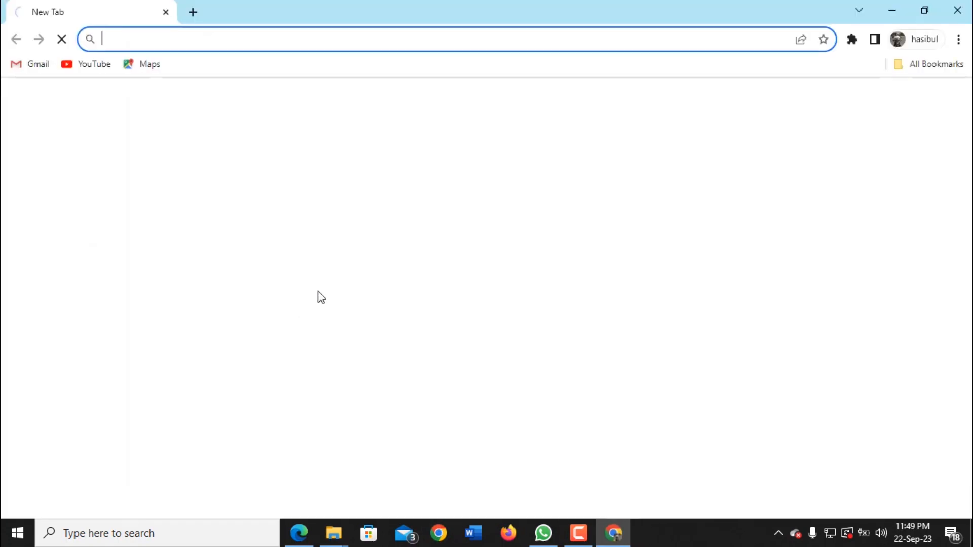
{"action": "left_click", "coordinate": [207, 46]}
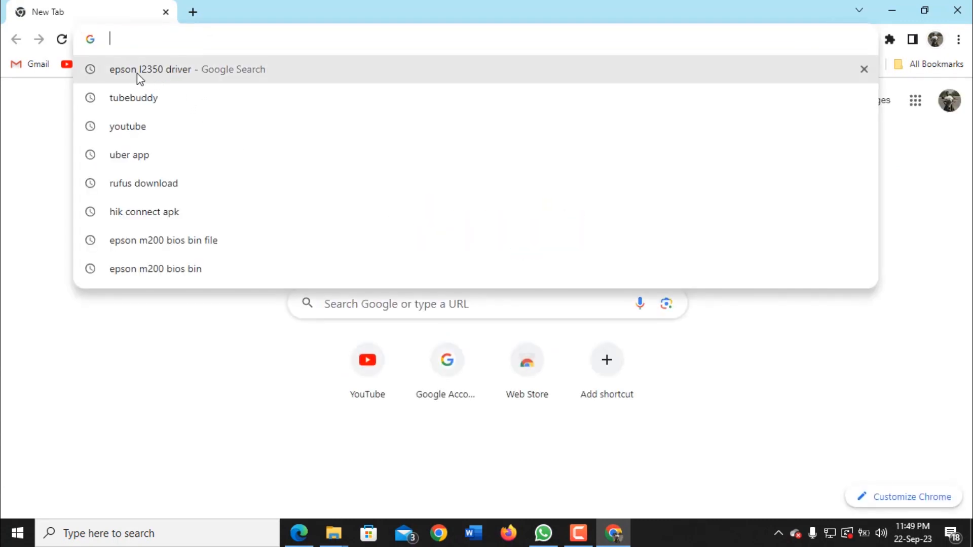
{"action": "left_click", "coordinate": [111, 80]}
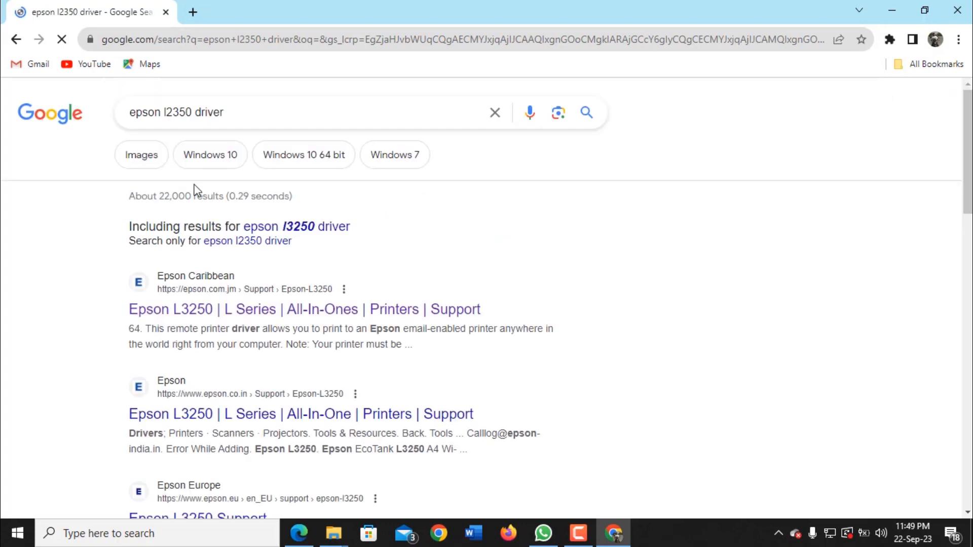
{"action": "left_click", "coordinate": [185, 302]}
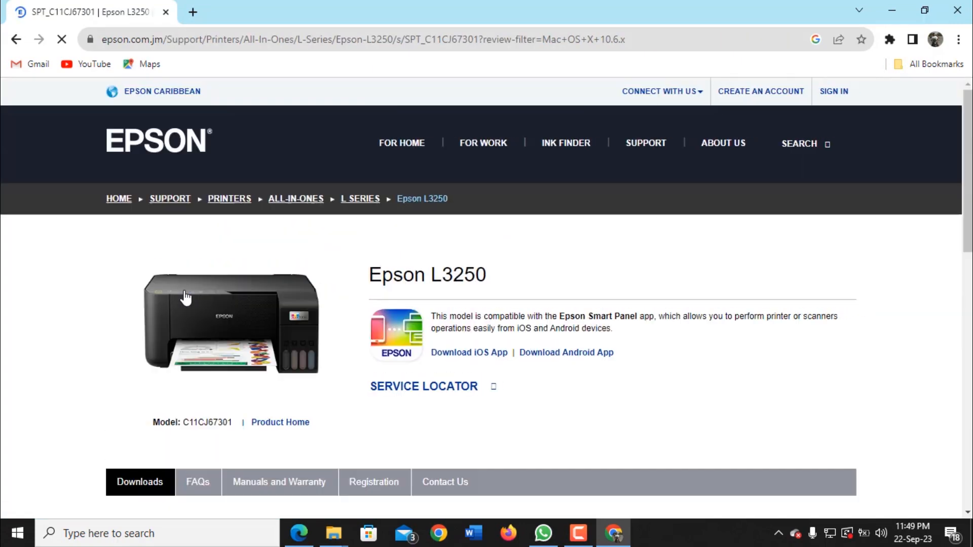
- Filter the Epson L3250 downloads by the Windows 10 64-bit operating system
{"action": "scroll", "coordinate": [185, 291], "scroll_direction": "down", "scroll_amount": 3}
{"action": "scroll", "coordinate": [183, 290], "scroll_direction": "down", "scroll_amount": 1}
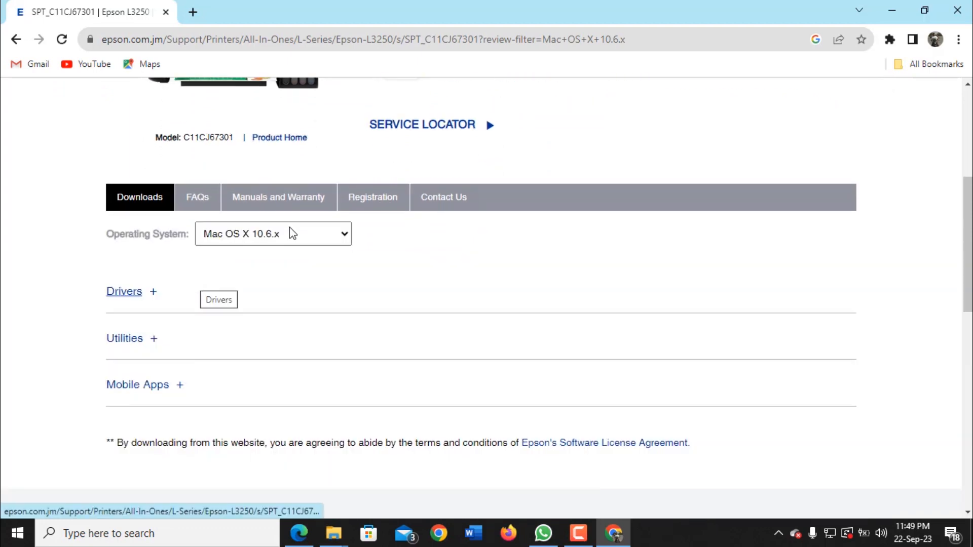
{"action": "left_click", "coordinate": [238, 235]}
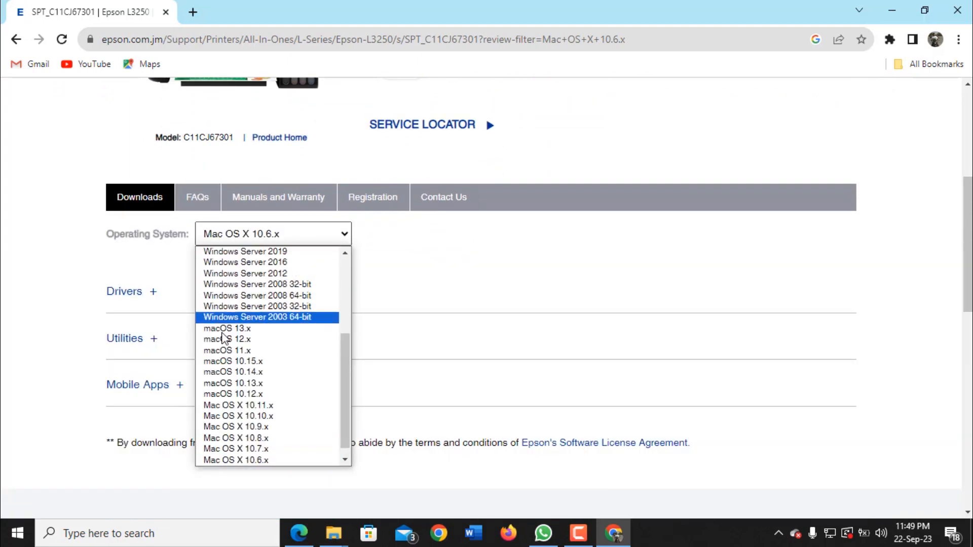
{"action": "scroll", "coordinate": [235, 320], "scroll_direction": "up", "scroll_amount": 3}
{"action": "scroll", "coordinate": [235, 320], "scroll_direction": "up", "scroll_amount": 3}
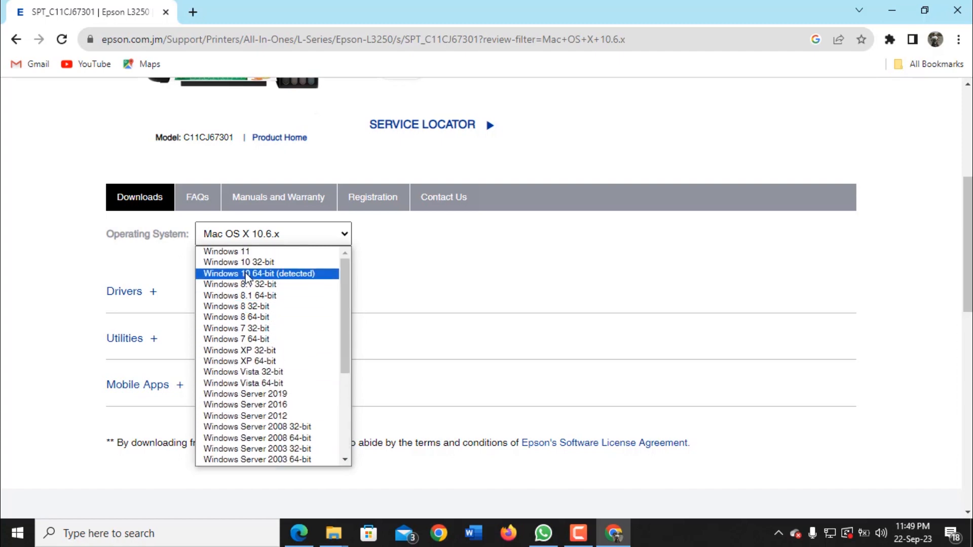
{"action": "left_click", "coordinate": [277, 274]}
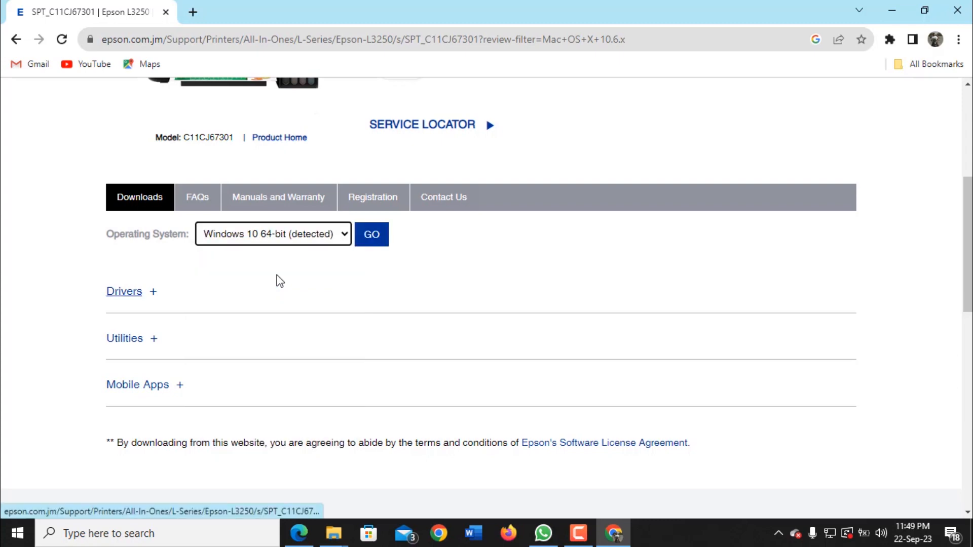
{"action": "left_click", "coordinate": [132, 295]}
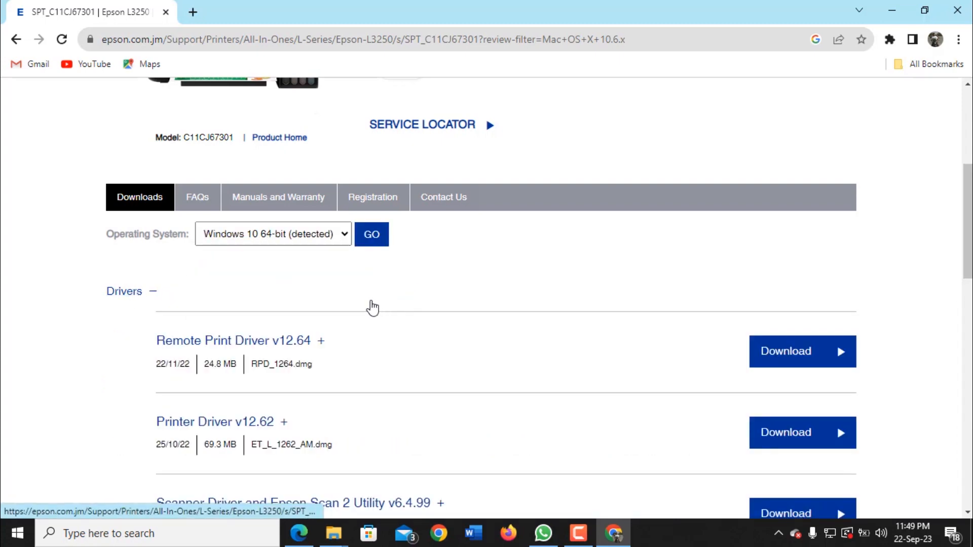
{"action": "scroll", "coordinate": [373, 307], "scroll_direction": "down", "scroll_amount": 4}
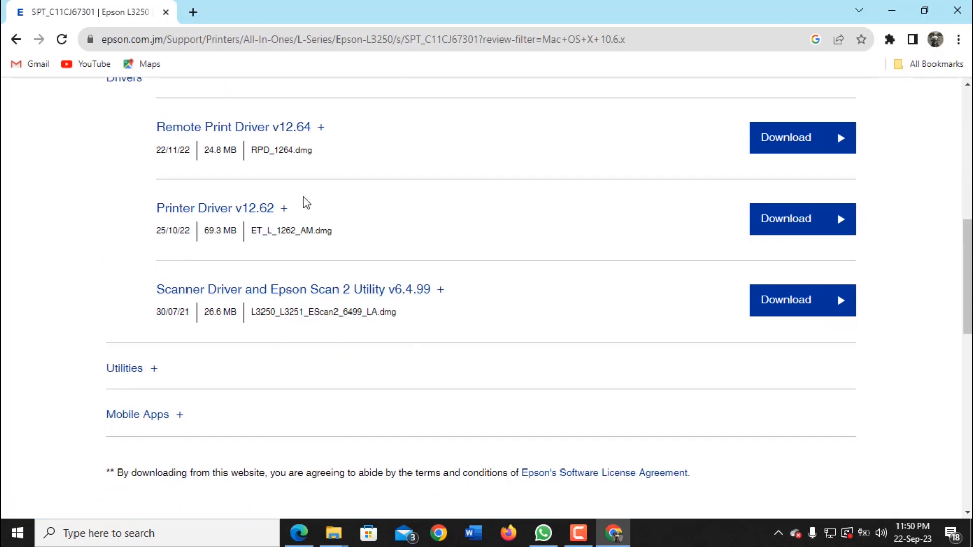
{"action": "scroll", "coordinate": [305, 202], "scroll_direction": "up", "scroll_amount": 3}
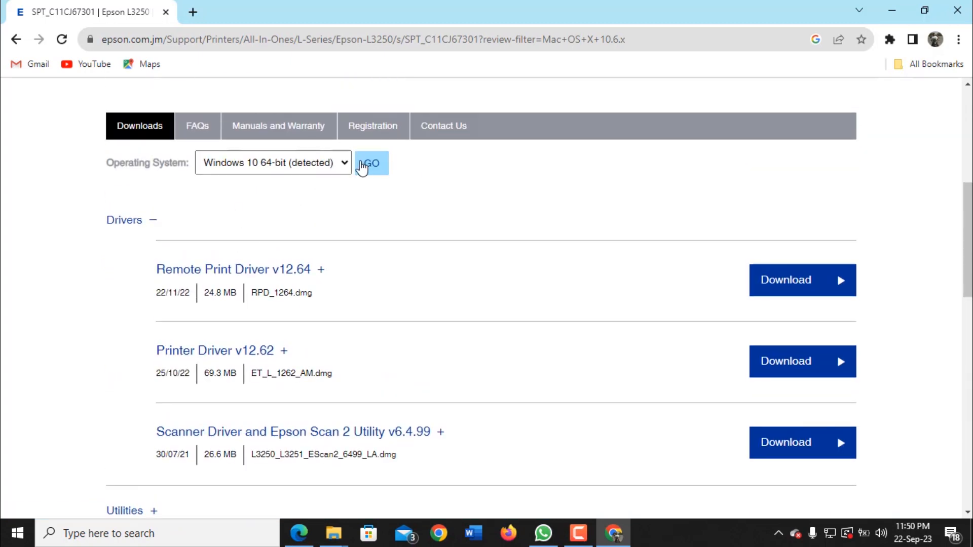
{"action": "left_click", "coordinate": [362, 167]}
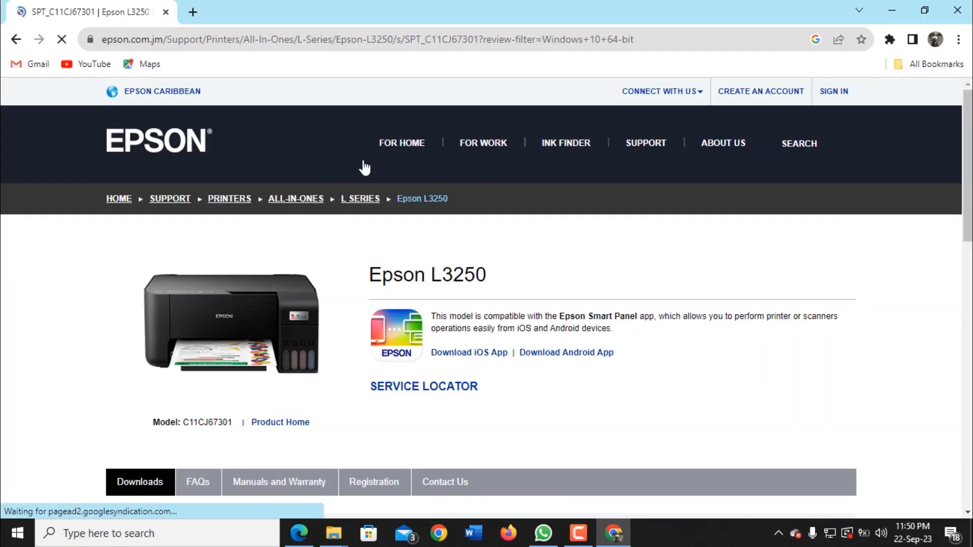
- Expand the Drivers section for Windows 10 64-bit and download Printer Driver v3.04.00
{"action": "scroll", "coordinate": [266, 294], "scroll_direction": "down", "scroll_amount": 5}
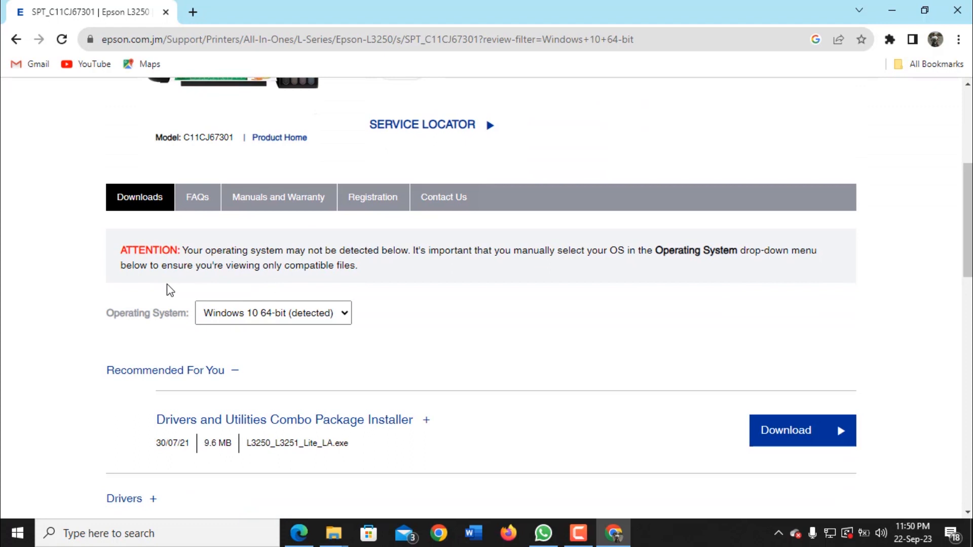
{"action": "scroll", "coordinate": [213, 265], "scroll_direction": "down", "scroll_amount": 1}
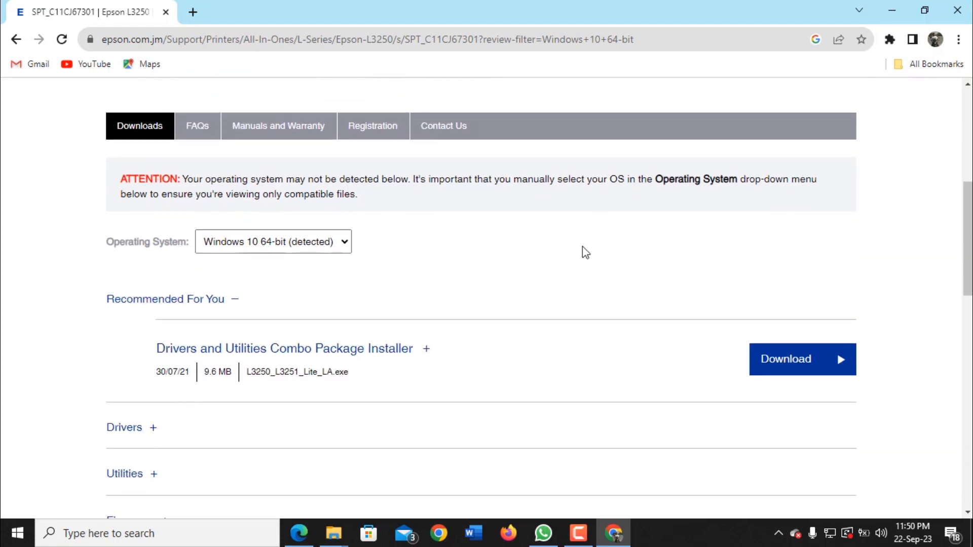
{"action": "scroll", "coordinate": [153, 253], "scroll_direction": "down", "scroll_amount": 2}
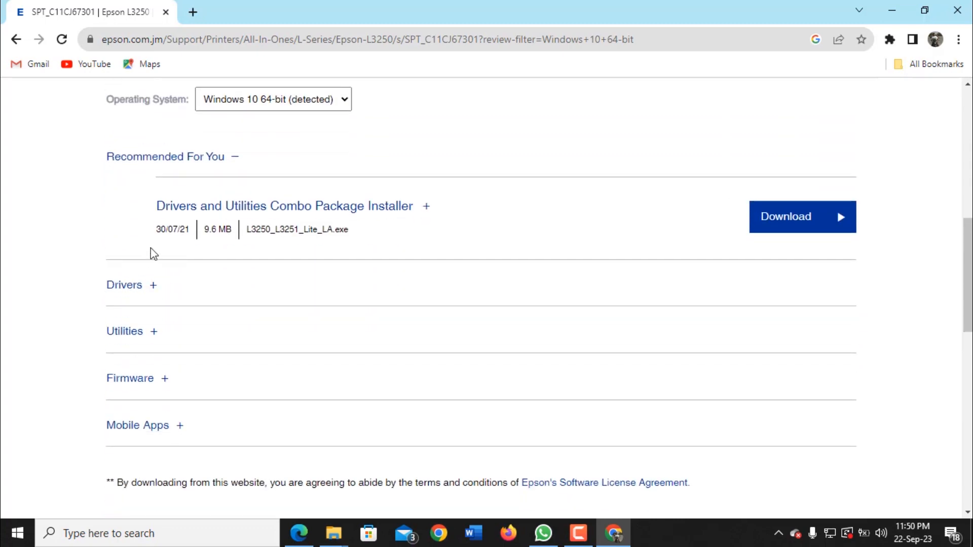
{"action": "left_click", "coordinate": [131, 285]}
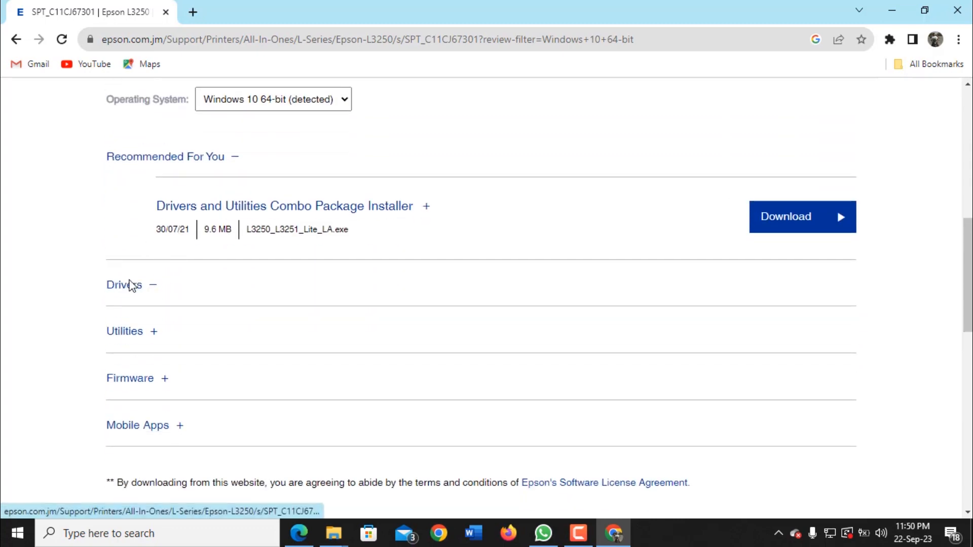
{"action": "scroll", "coordinate": [132, 285], "scroll_direction": "down", "scroll_amount": 2}
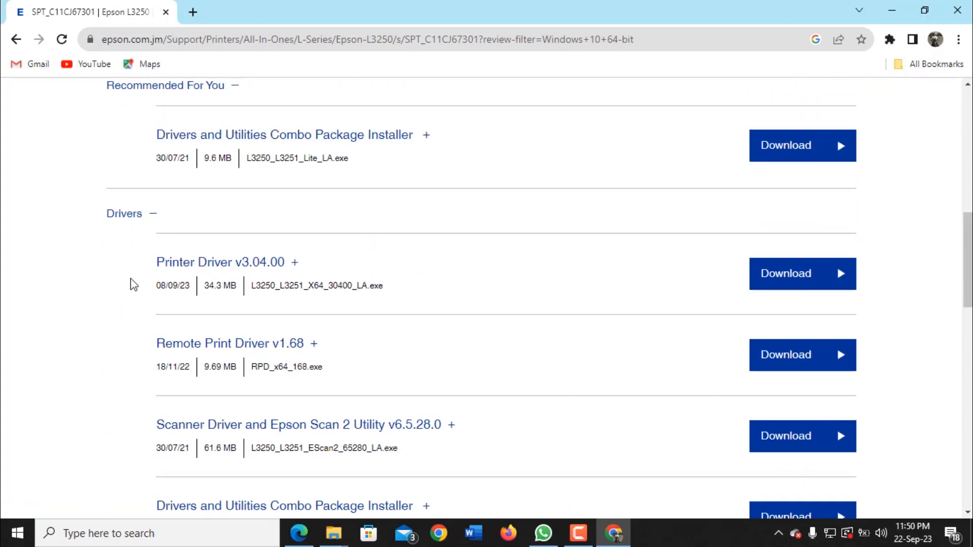
{"action": "scroll", "coordinate": [286, 251], "scroll_direction": "down", "scroll_amount": 1}
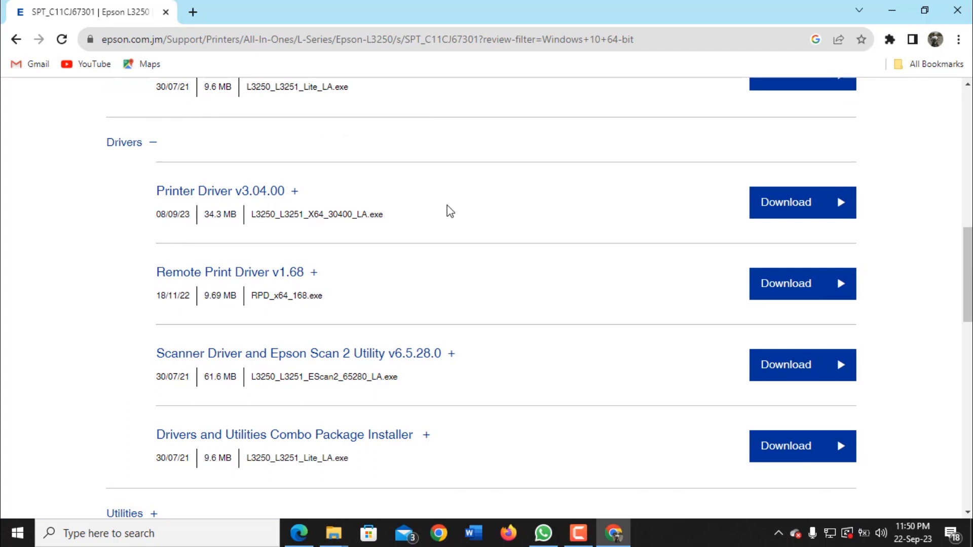
{"action": "left_click", "coordinate": [807, 206]}
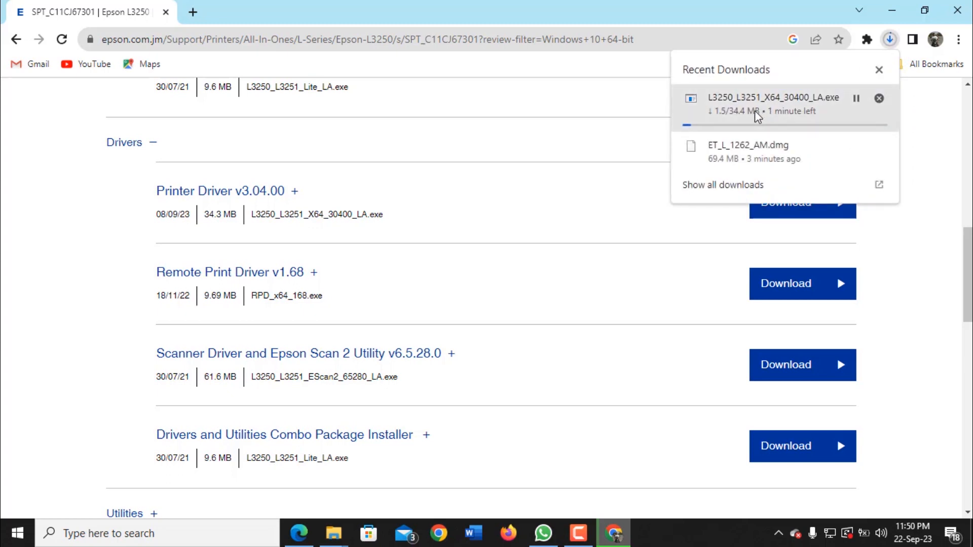
- Show the full list of browser downloads and remove the ET_L_1262_AM.dmg entry from it
{"action": "left_click", "coordinate": [755, 111]}
{"action": "left_click", "coordinate": [718, 178]}
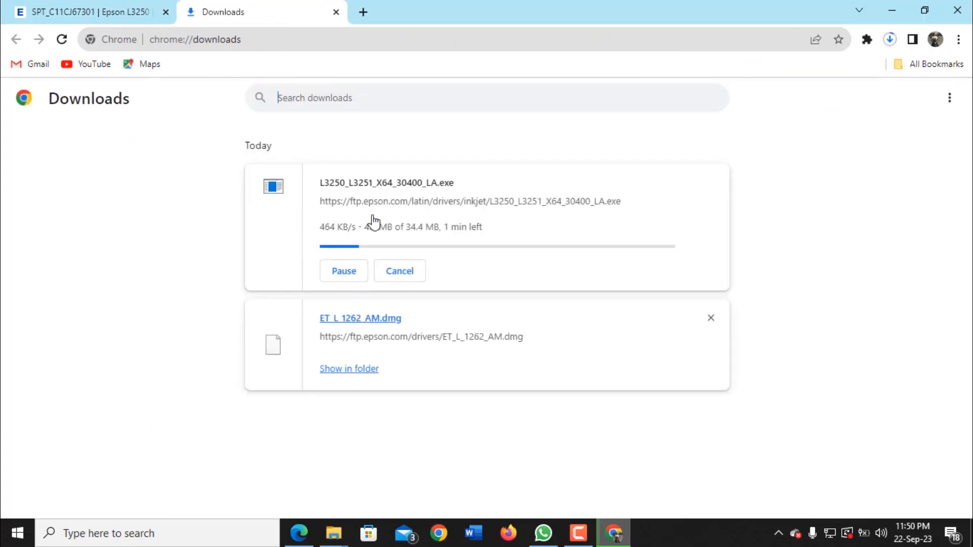
{"action": "left_click", "coordinate": [710, 318]}
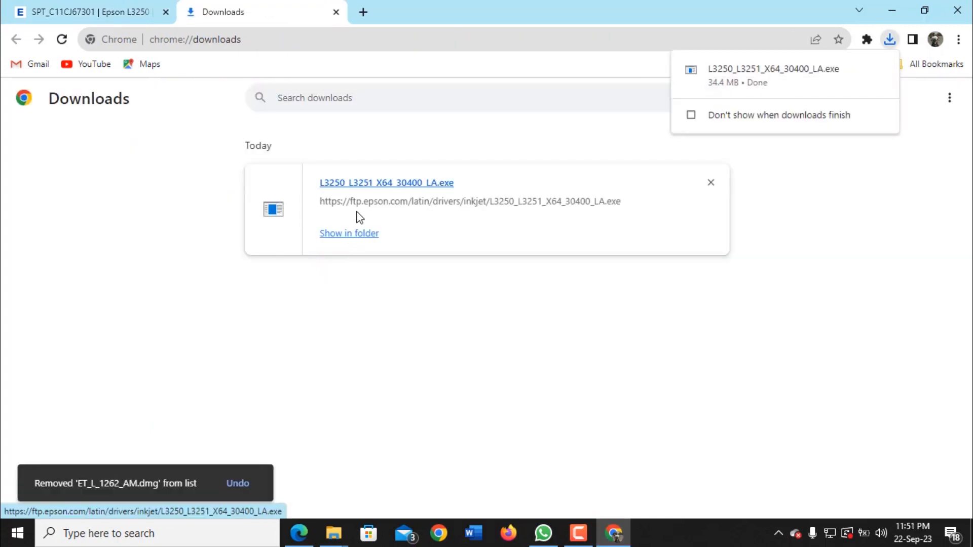
- Run L3250_L3251_X64_30400_LA.exe and install the EPSON L3250 Series driver as default printer, in English, accepting the license agreement
{"action": "left_click", "coordinate": [374, 185]}
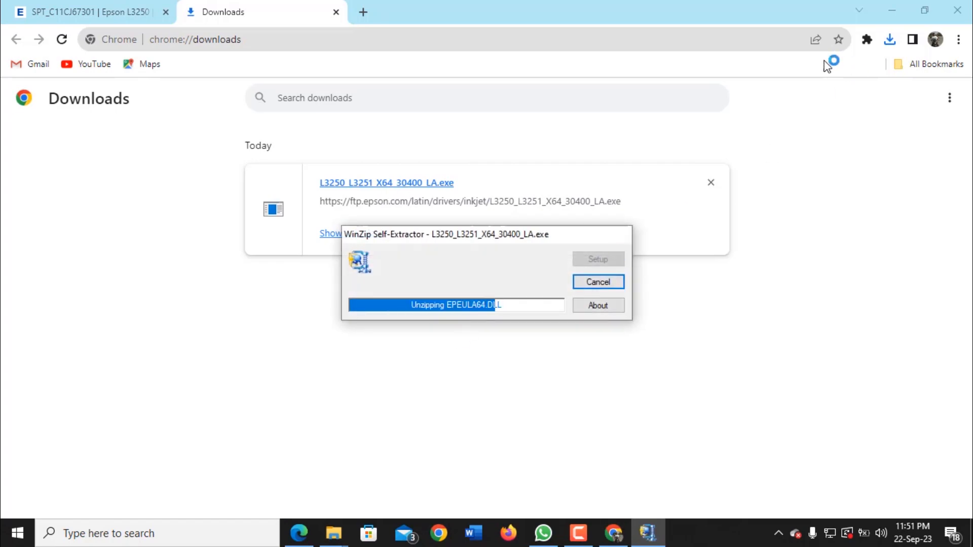
{"action": "left_click", "coordinate": [891, 10]}
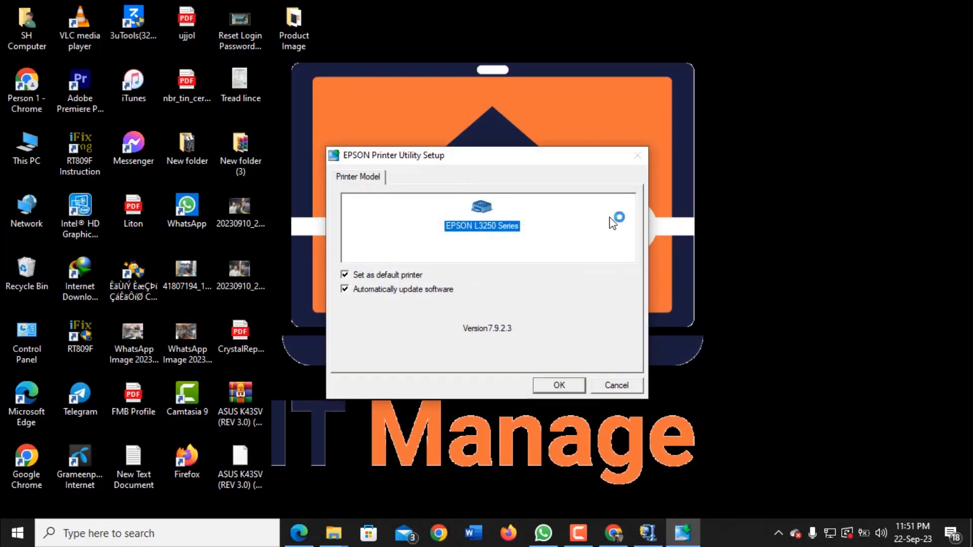
{"action": "left_click", "coordinate": [579, 386]}
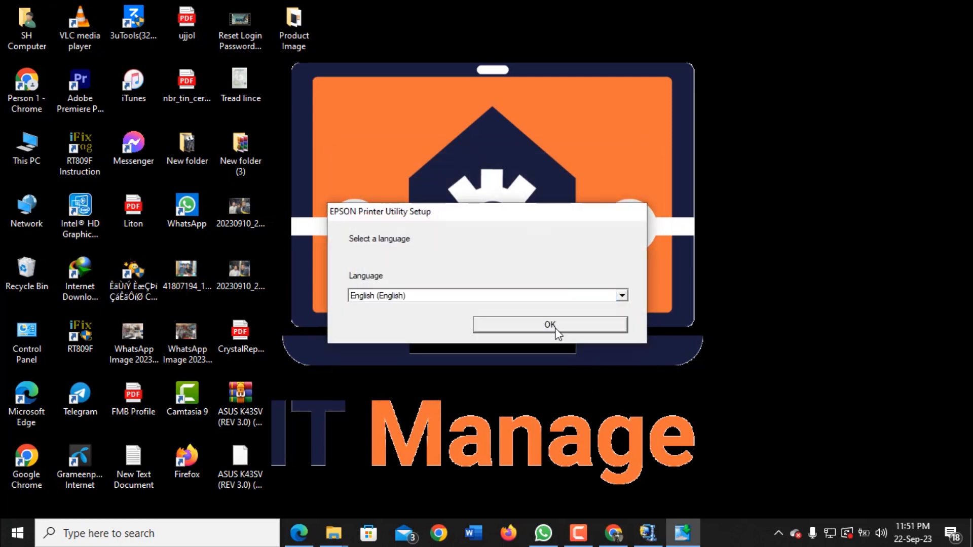
{"action": "left_click", "coordinate": [555, 328]}
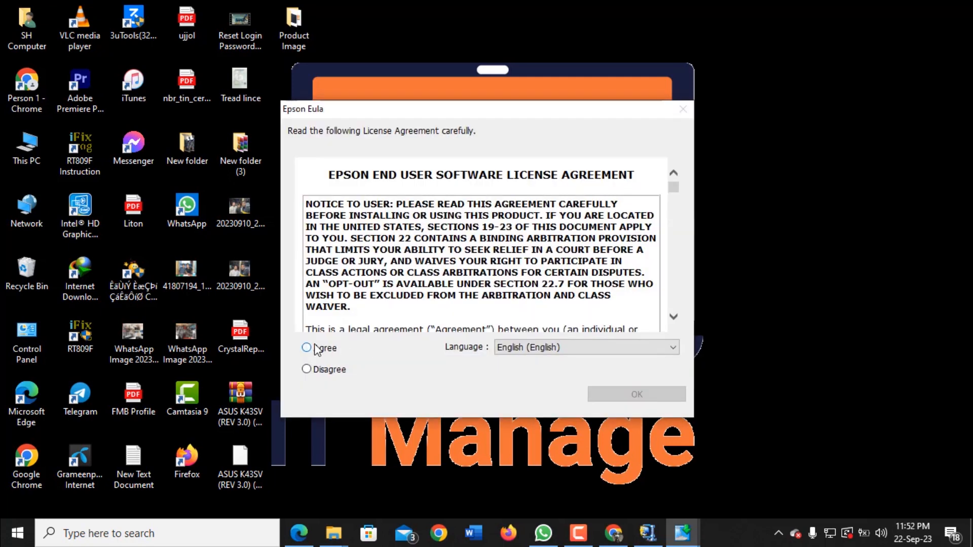
{"action": "left_click", "coordinate": [314, 348]}
{"action": "left_click", "coordinate": [636, 394]}
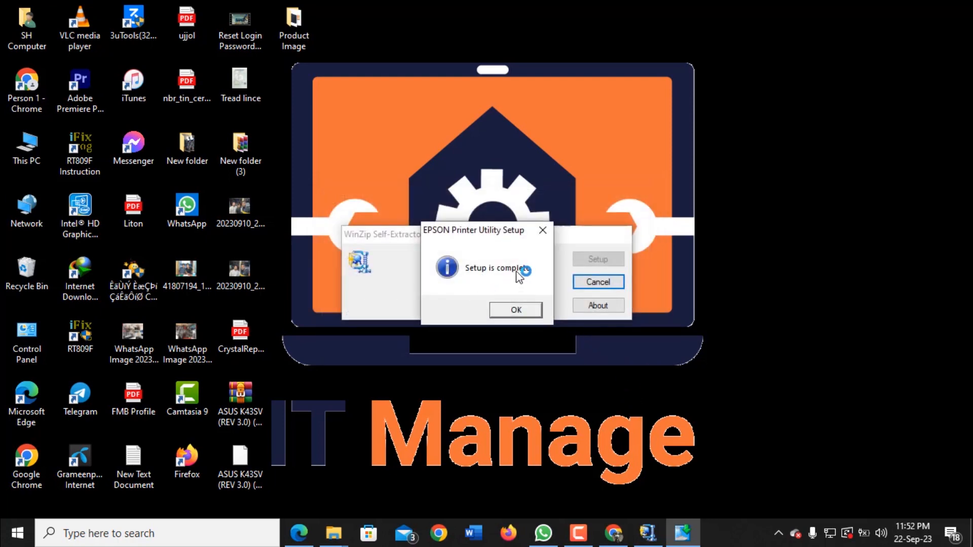
{"action": "left_click", "coordinate": [528, 310]}
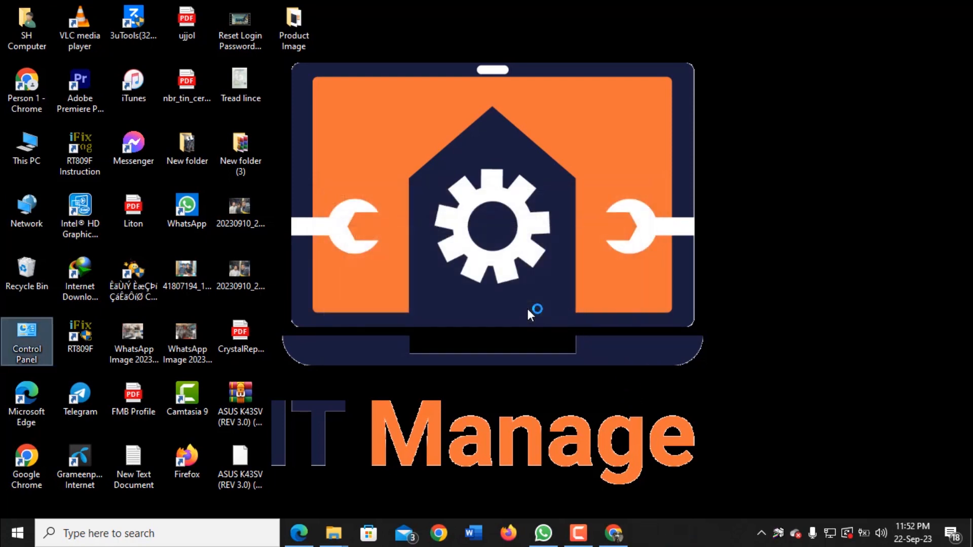
- Open Devices and Printers from the Hardware and Sound category of the Control Panel
{"action": "double_click", "coordinate": [7, 338]}
{"action": "left_click", "coordinate": [322, 252]}
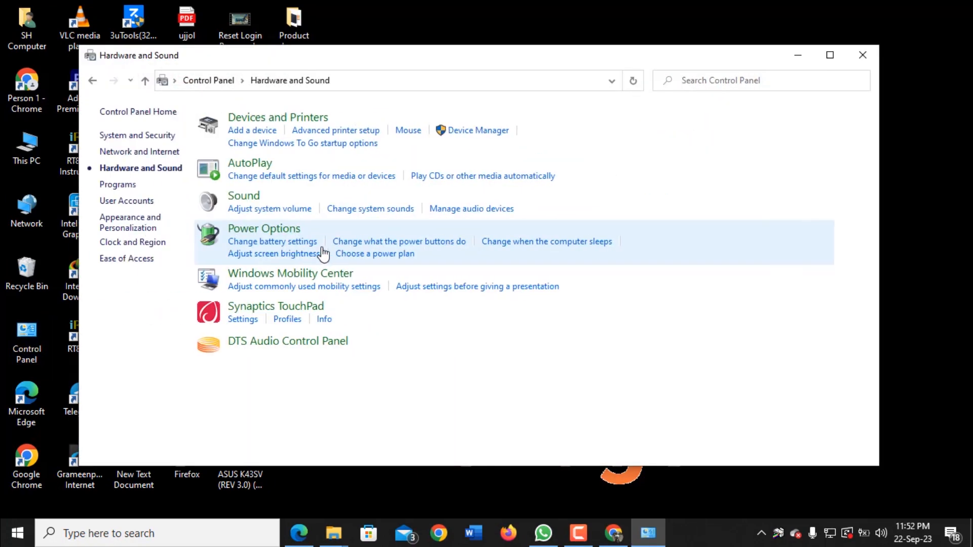
{"action": "left_click", "coordinate": [310, 122]}
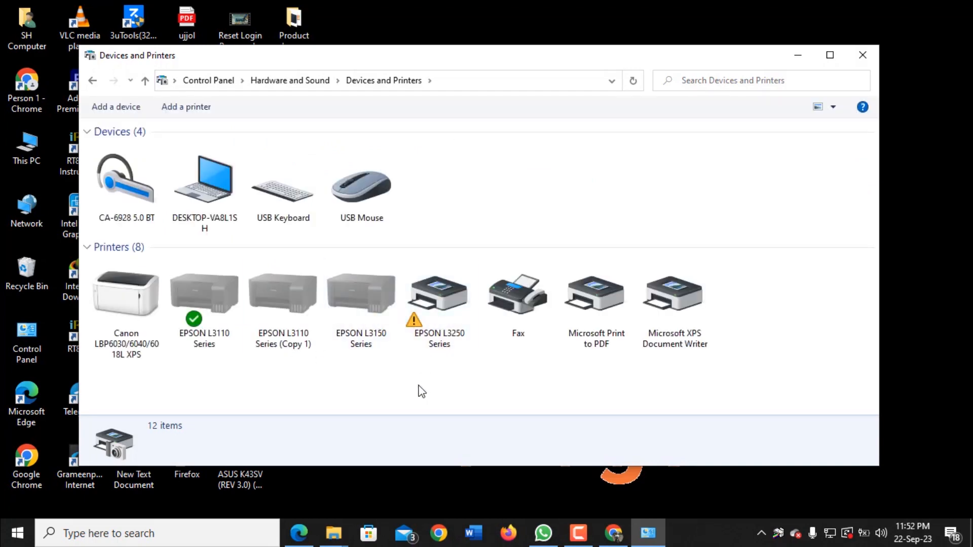
{"action": "right_click", "coordinate": [421, 383]}
{"action": "left_click", "coordinate": [454, 282]}
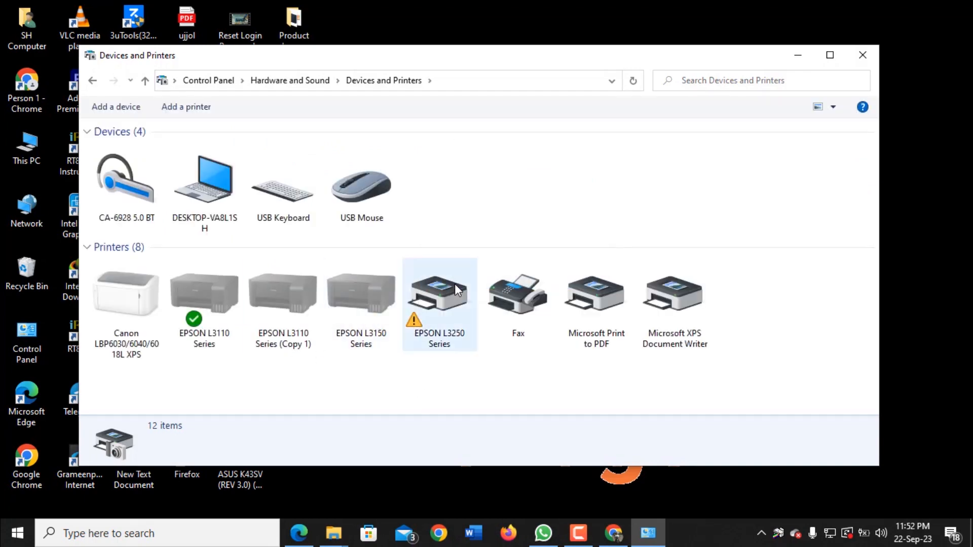
- Set the EPSON L3250 Series printer as the default printer
{"action": "left_click", "coordinate": [439, 311]}
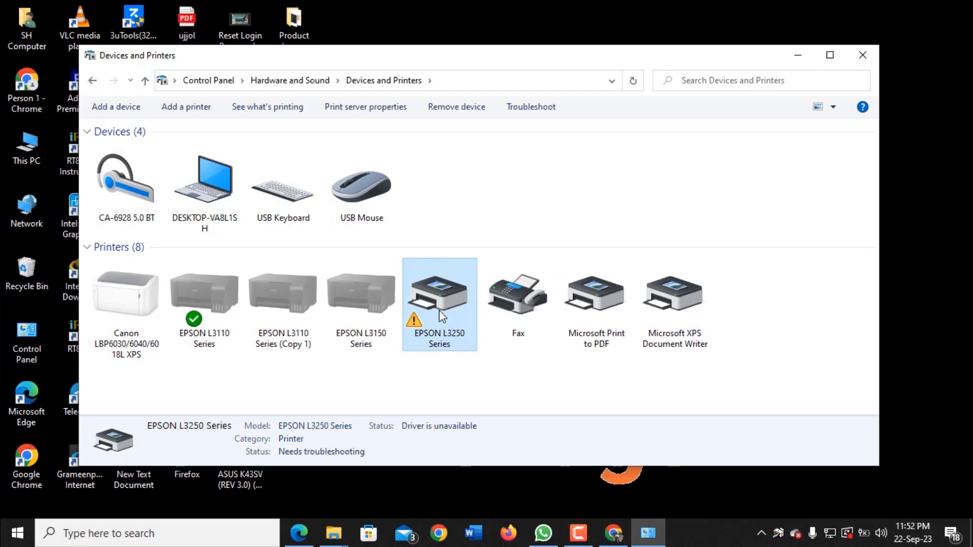
{"action": "right_click", "coordinate": [439, 310]}
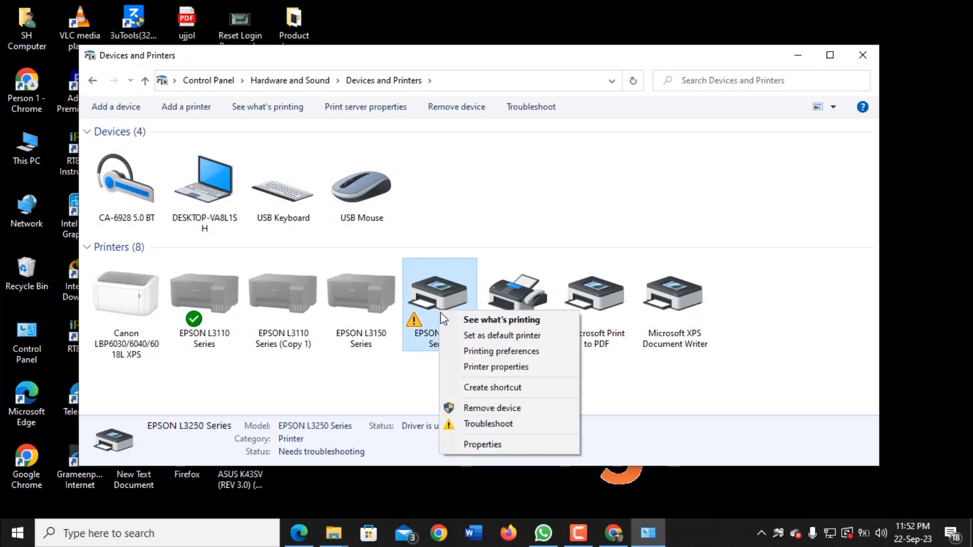
{"action": "left_click", "coordinate": [471, 335]}
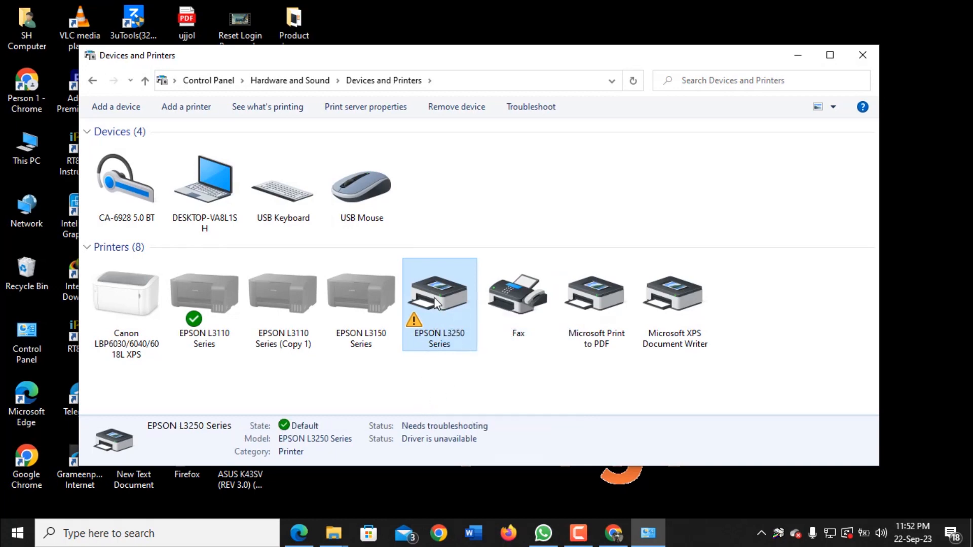
- Check the EPSON L3250 Series printer's condition with EPSON Status Monitor 3 from its printing preferences, and close the printer windows
{"action": "right_click", "coordinate": [436, 304]}
{"action": "left_click", "coordinate": [461, 335]}
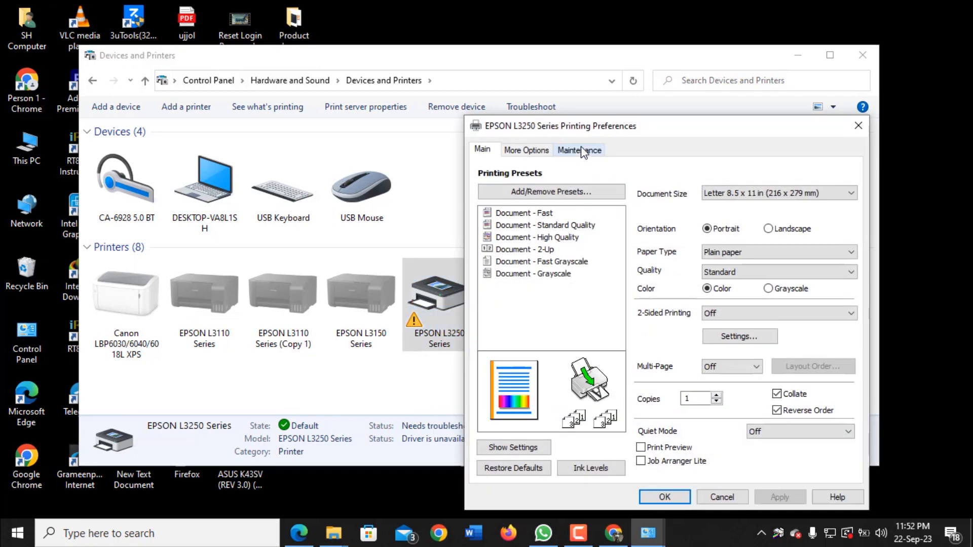
{"action": "left_click_drag", "start_coordinate": [644, 125], "coordinate": [519, 91]}
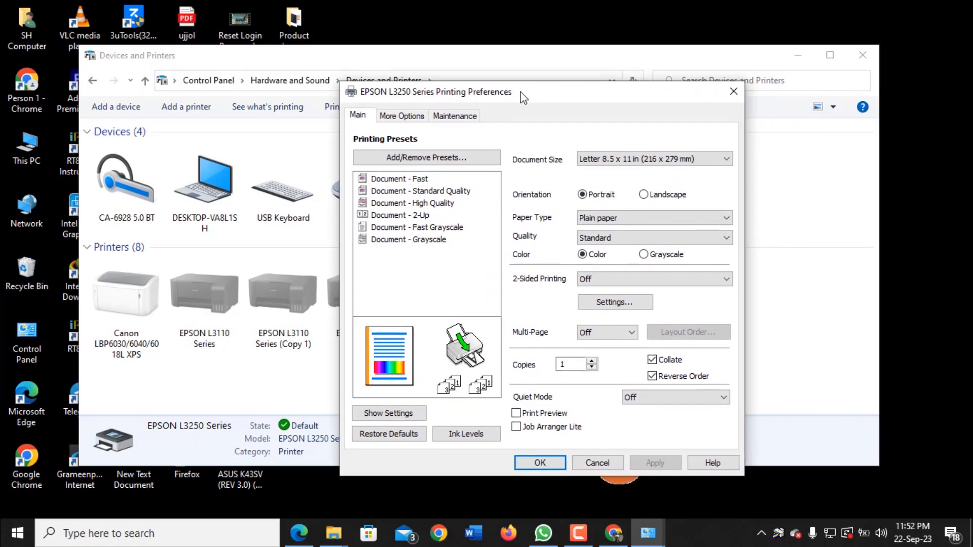
{"action": "left_click", "coordinate": [469, 121]}
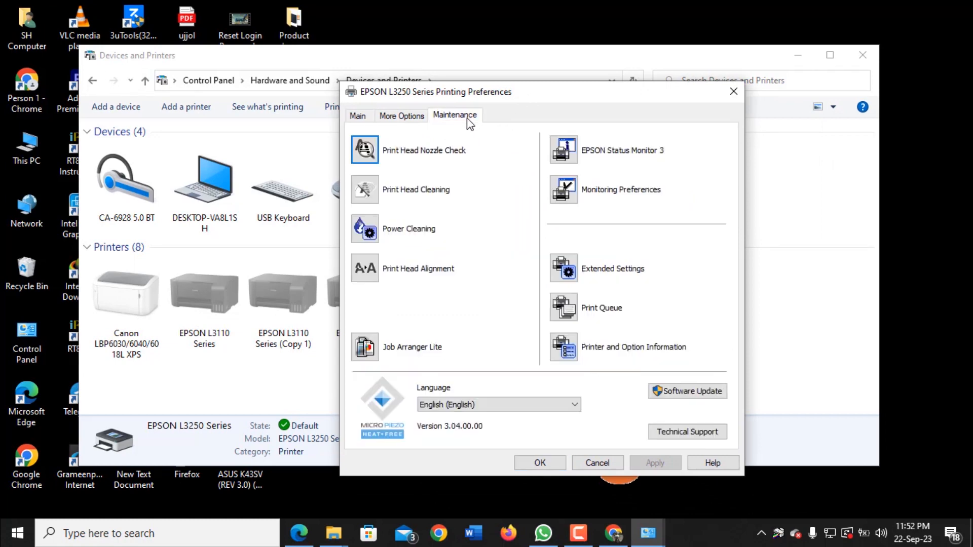
{"action": "left_click", "coordinate": [564, 150]}
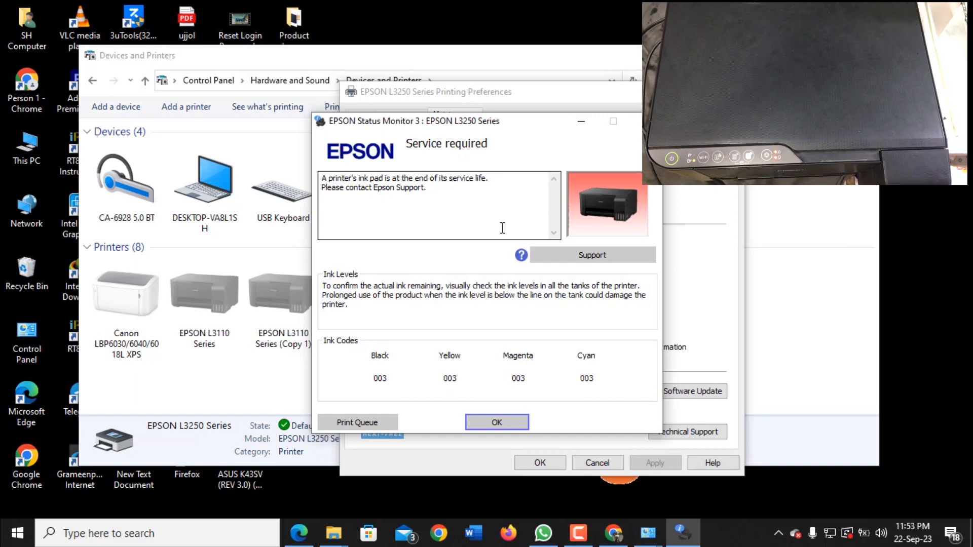
{"action": "left_click", "coordinate": [503, 422]}
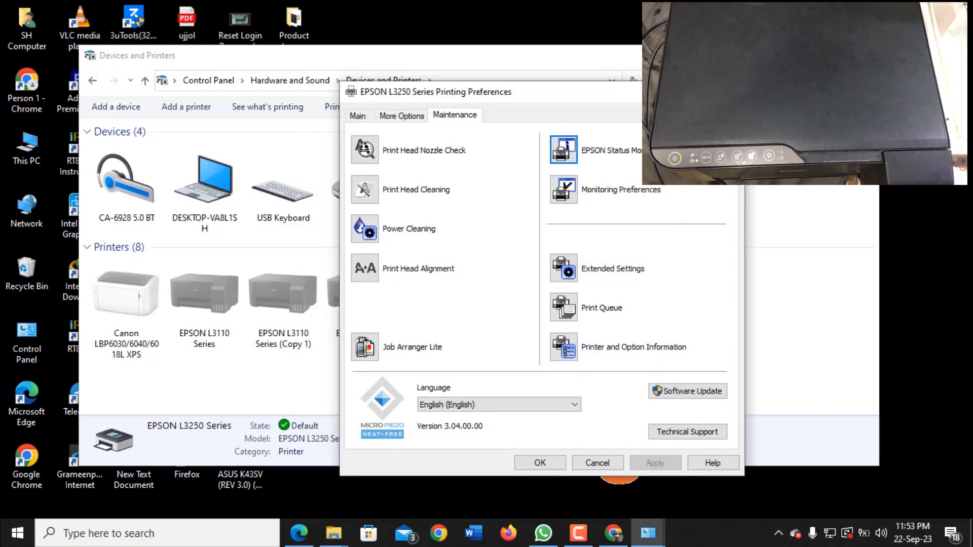
{"action": "left_click", "coordinate": [728, 91]}
{"action": "left_click", "coordinate": [867, 55]}
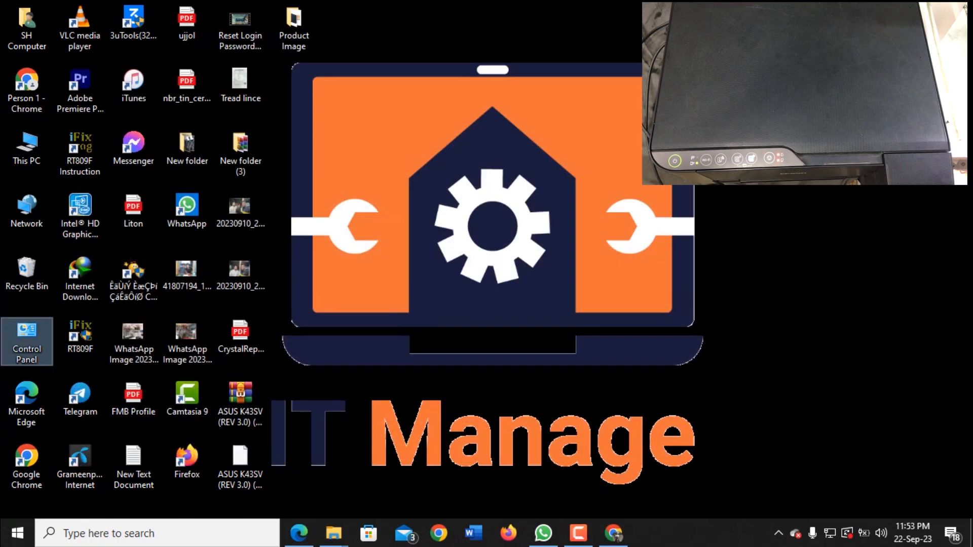
- Open This PC and check the real-time protection setting in the Windows Security virus and threat protection settings
{"action": "double_click", "coordinate": [28, 147]}
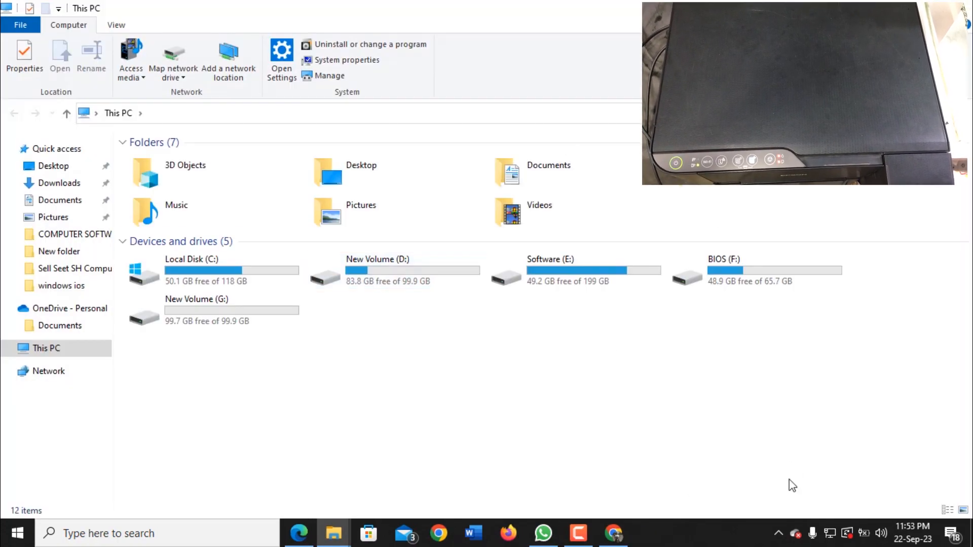
{"action": "left_click", "coordinate": [779, 533]}
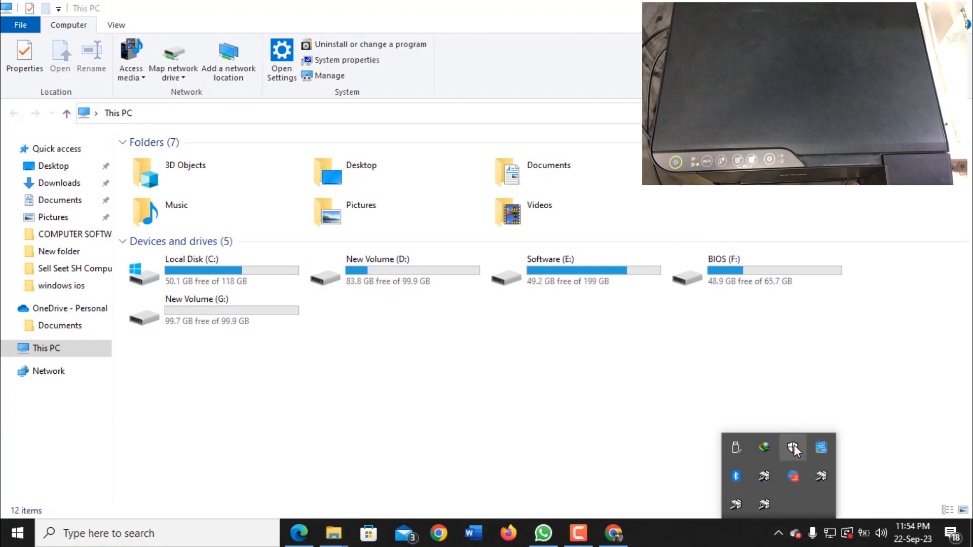
{"action": "left_click", "coordinate": [793, 448]}
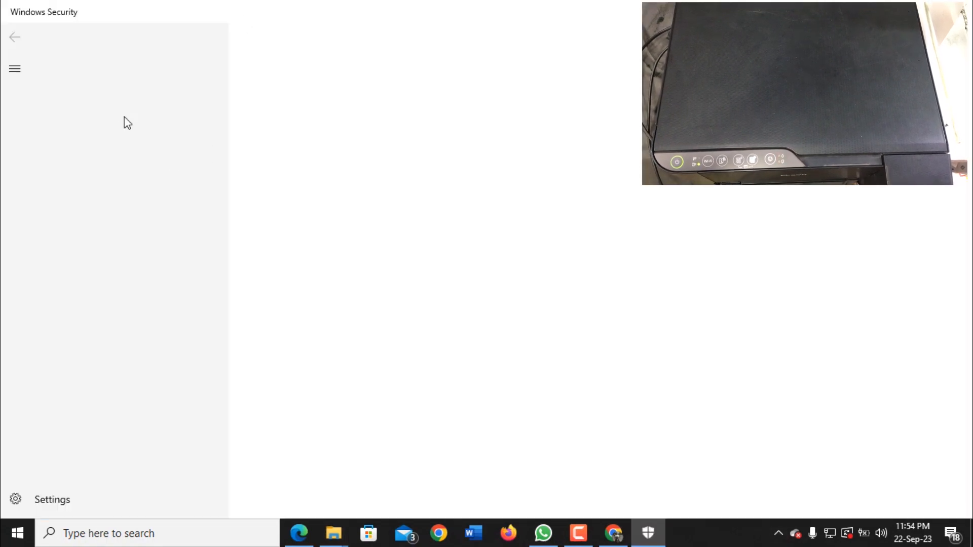
{"action": "left_click", "coordinate": [73, 130]}
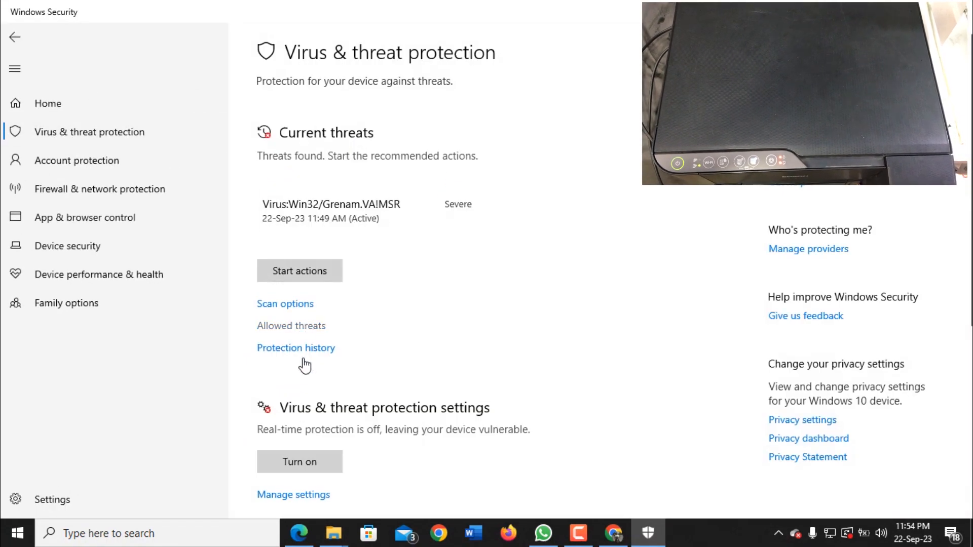
{"action": "left_click", "coordinate": [279, 496]}
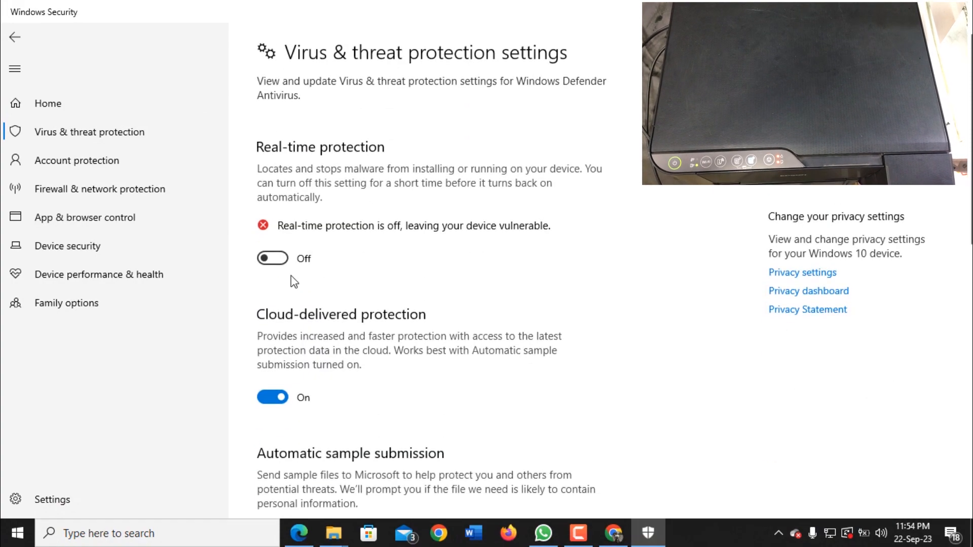
{"action": "left_click", "coordinate": [965, 7]}
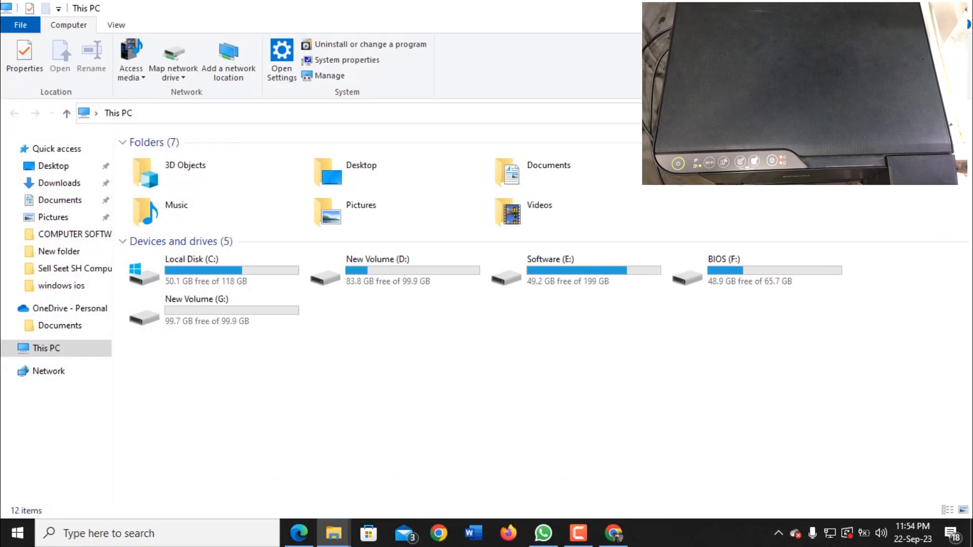
- Open the Software (E:) drive
{"action": "double_click", "coordinate": [601, 273]}
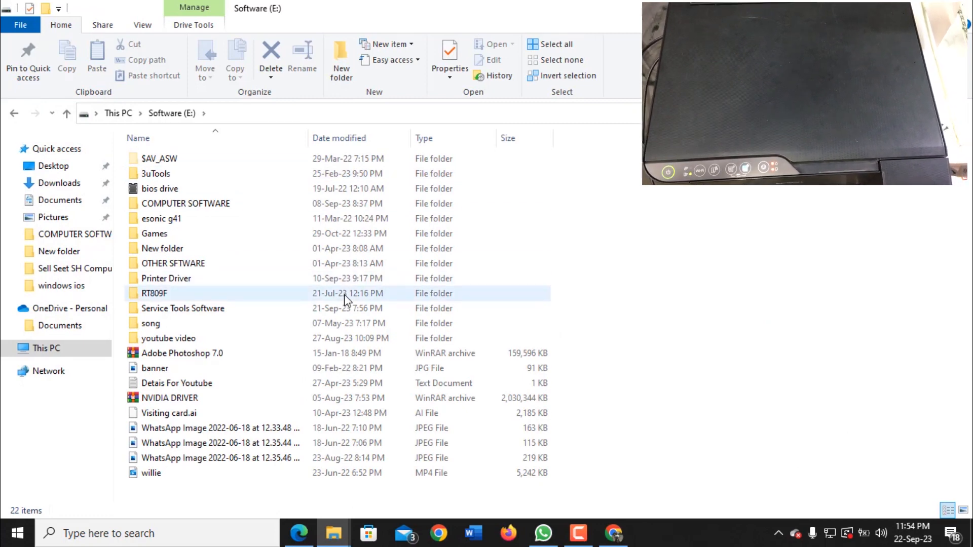
{"action": "double_click", "coordinate": [190, 203]}
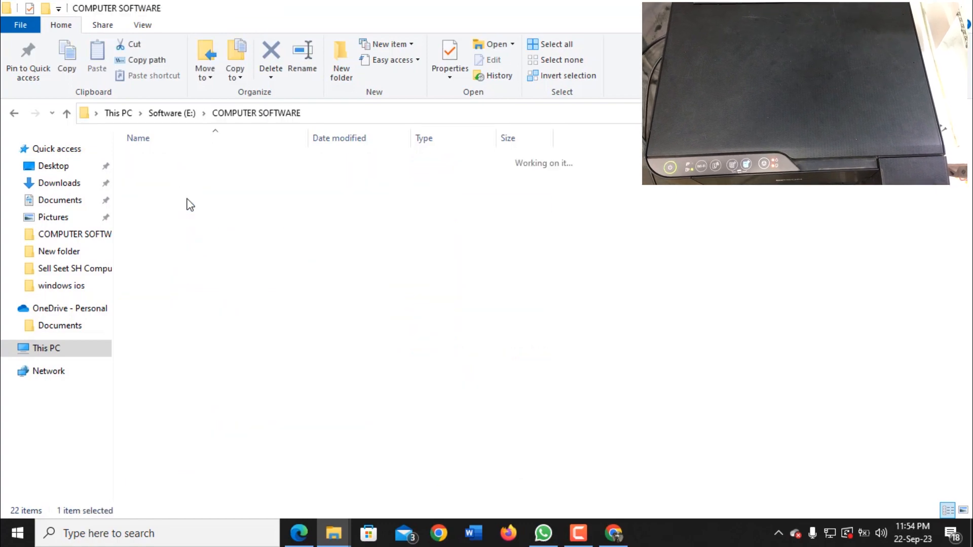
{"action": "scroll", "coordinate": [167, 428], "scroll_direction": "down", "scroll_amount": 5}
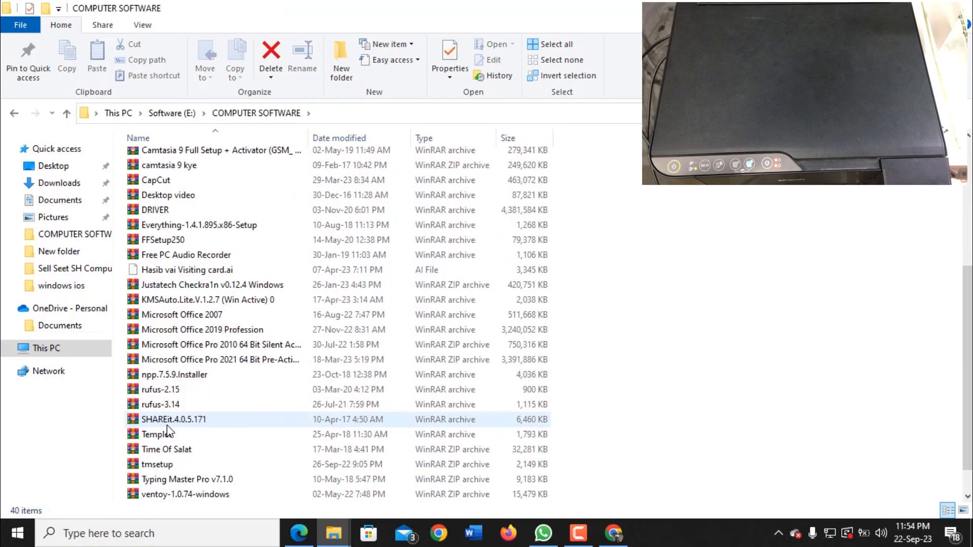
{"action": "left_click", "coordinate": [181, 316]}
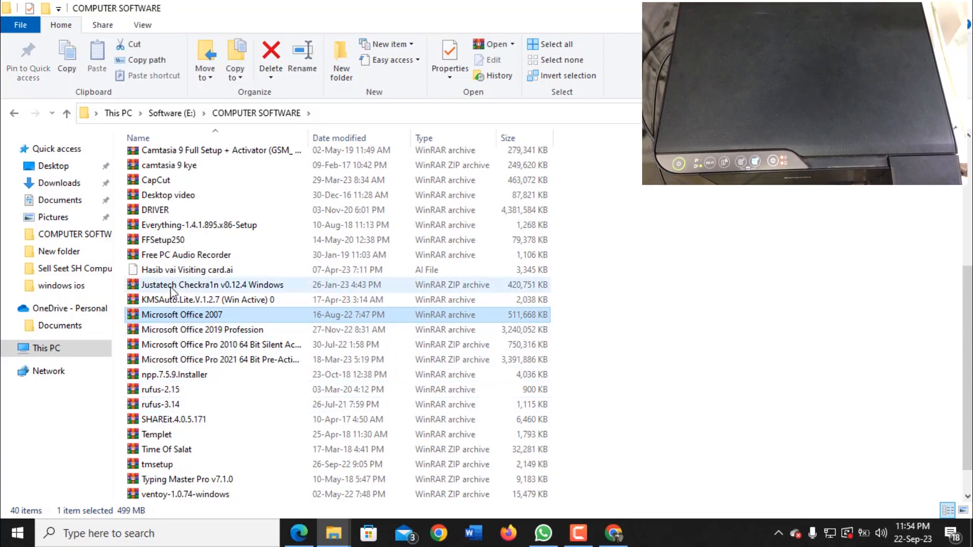
{"action": "scroll", "coordinate": [173, 293], "scroll_direction": "up", "scroll_amount": 5}
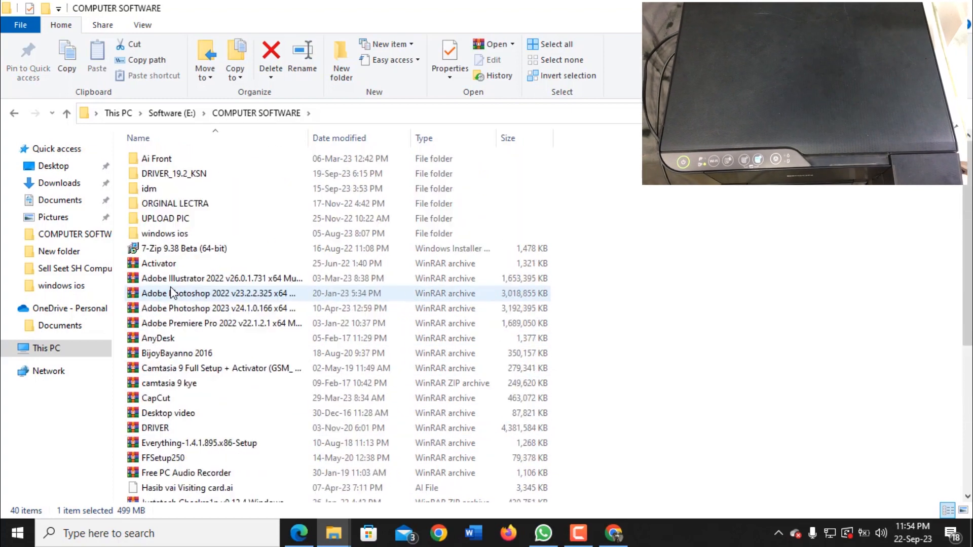
{"action": "left_click", "coordinate": [67, 114]}
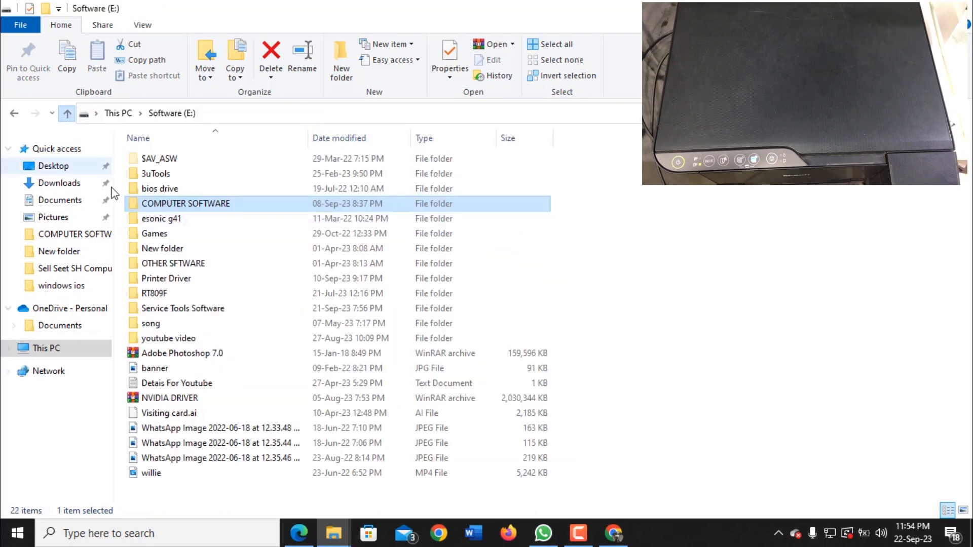
- Open the Epson 3250 R folder inside Printer Driver > Resetter on the E: drive
{"action": "double_click", "coordinate": [159, 283]}
{"action": "double_click", "coordinate": [161, 159]}
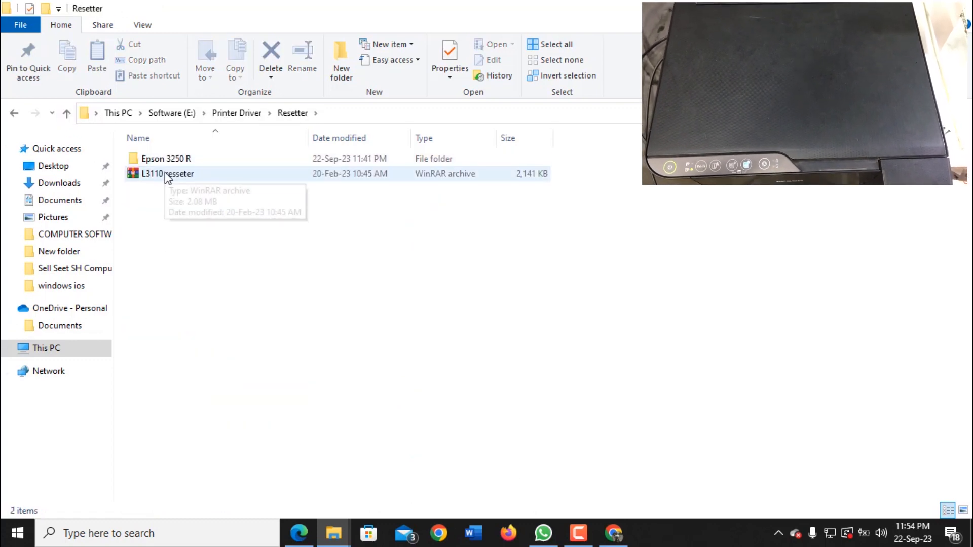
{"action": "left_click", "coordinate": [166, 160]}
{"action": "double_click", "coordinate": [165, 160]}
{"action": "left_click", "coordinate": [163, 160]}
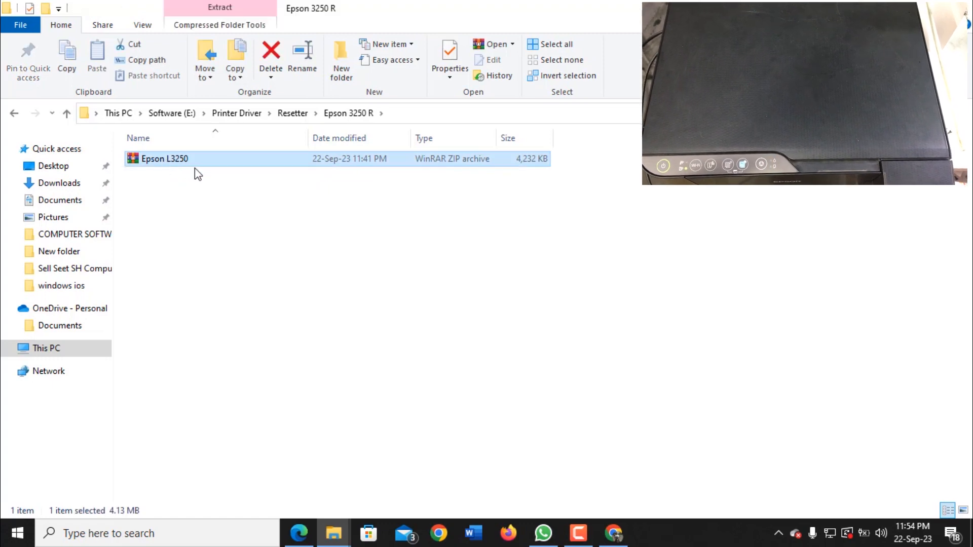
- Open the Epson L3250 archive, dismiss the WinRAR license notice and run Adjprog.exe from its L3250 folder
{"action": "double_click", "coordinate": [176, 161]}
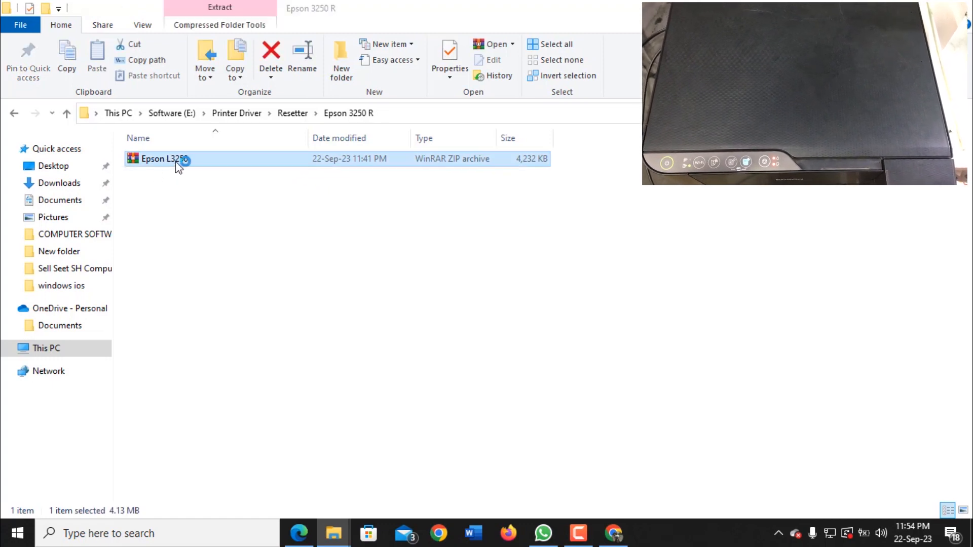
{"action": "double_click", "coordinate": [276, 193]}
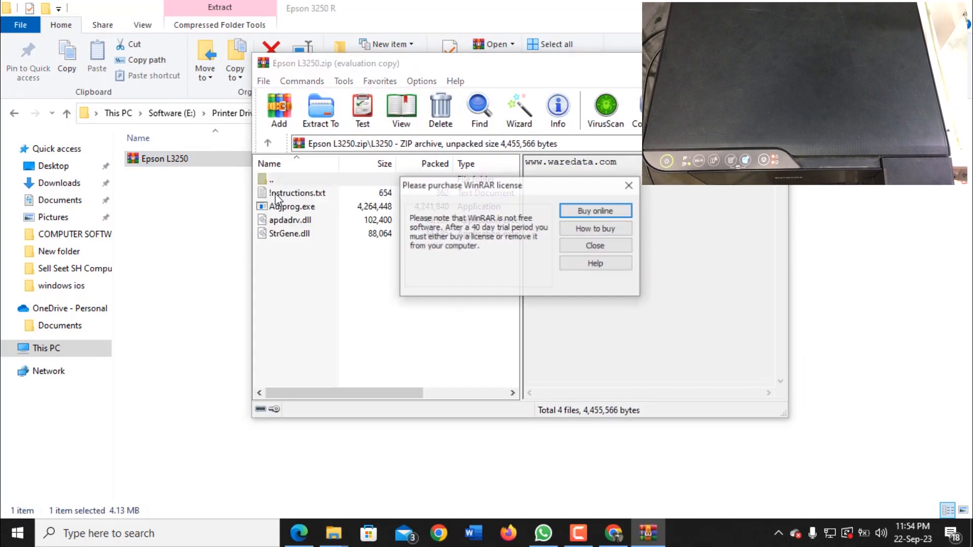
{"action": "left_click", "coordinate": [586, 246]}
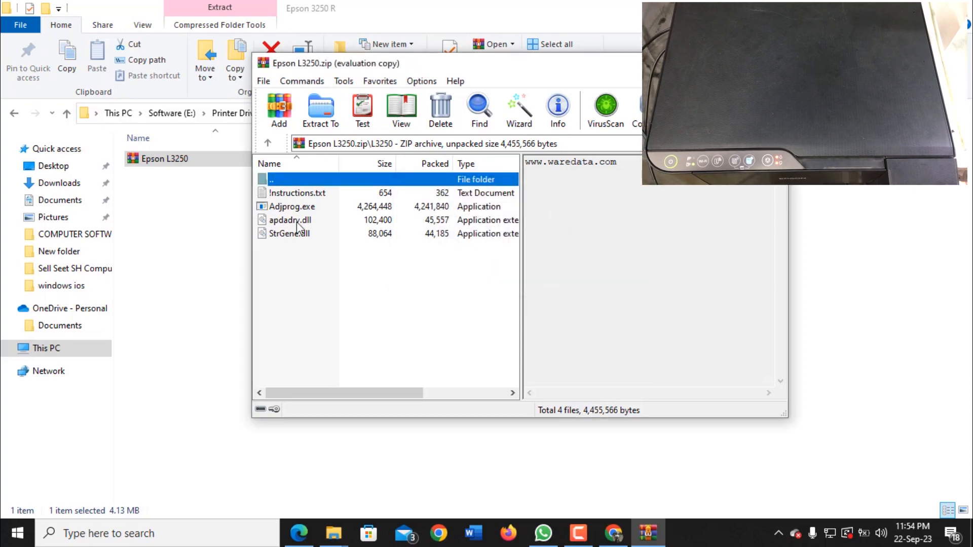
{"action": "double_click", "coordinate": [291, 208]}
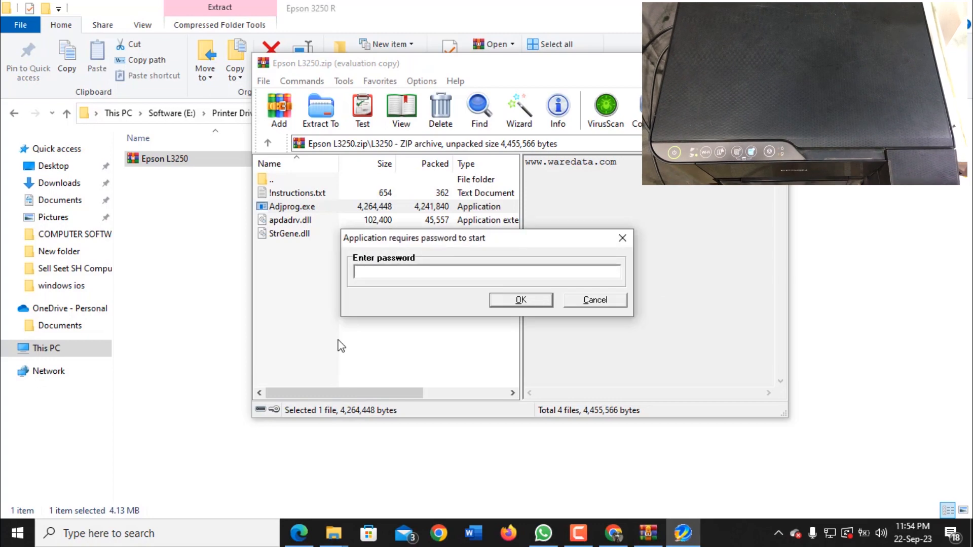
- Copy the program password from !nstructions.txt in the archive and close the text file
{"action": "double_click", "coordinate": [297, 195]}
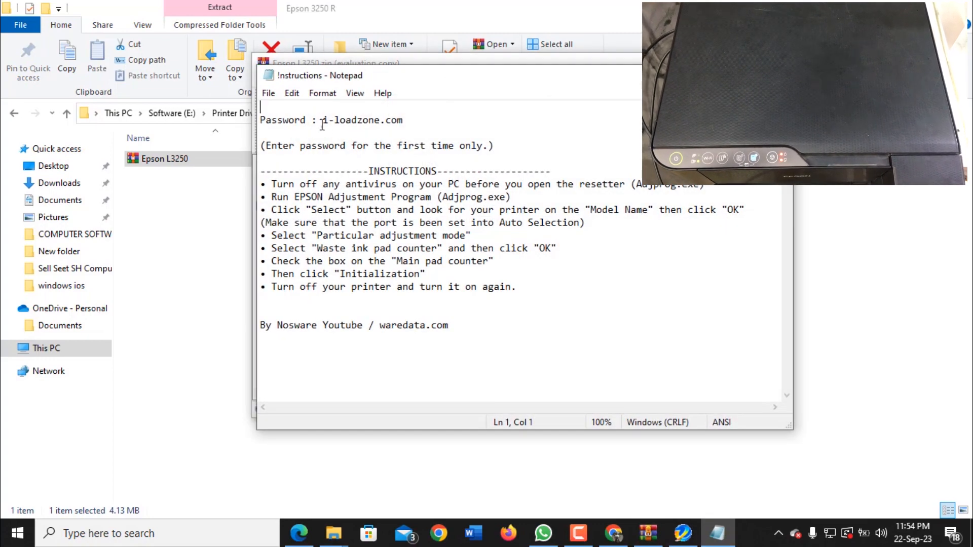
{"action": "left_click_drag", "start_coordinate": [323, 121], "coordinate": [407, 121]}
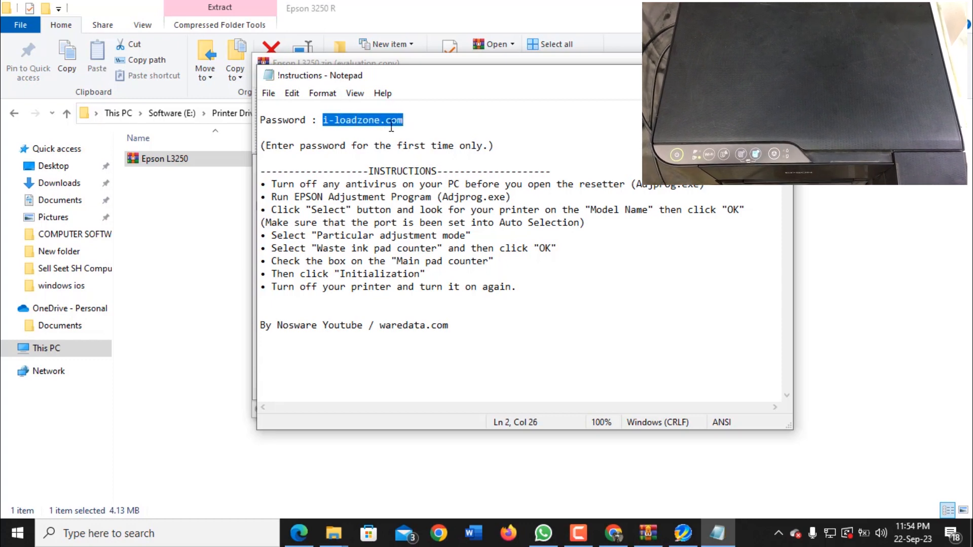
{"action": "right_click", "coordinate": [388, 119]}
{"action": "left_click", "coordinate": [405, 164]}
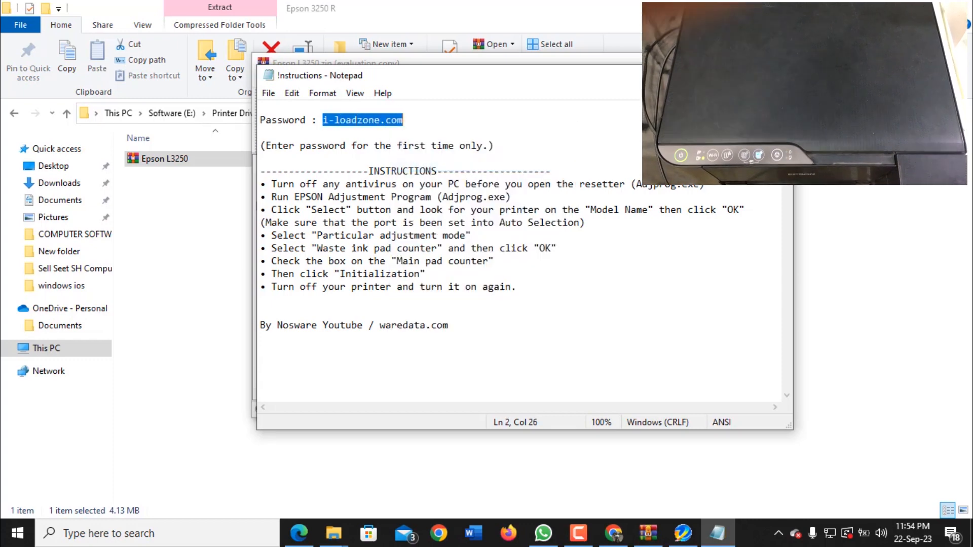
{"action": "key", "text": "alt+F4"}
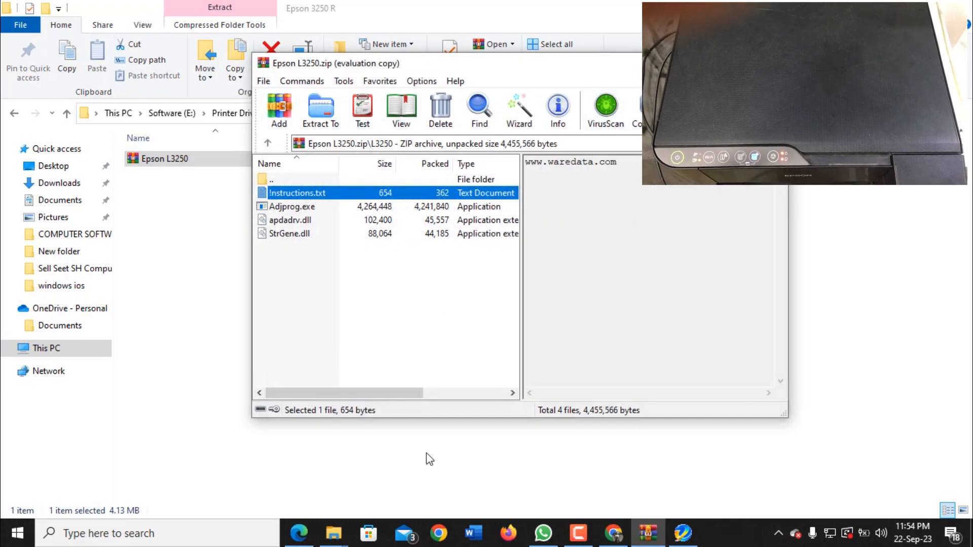
- Return to the adjustment program's start prompt, paste the application password and confirm it
{"action": "left_click", "coordinate": [683, 532]}
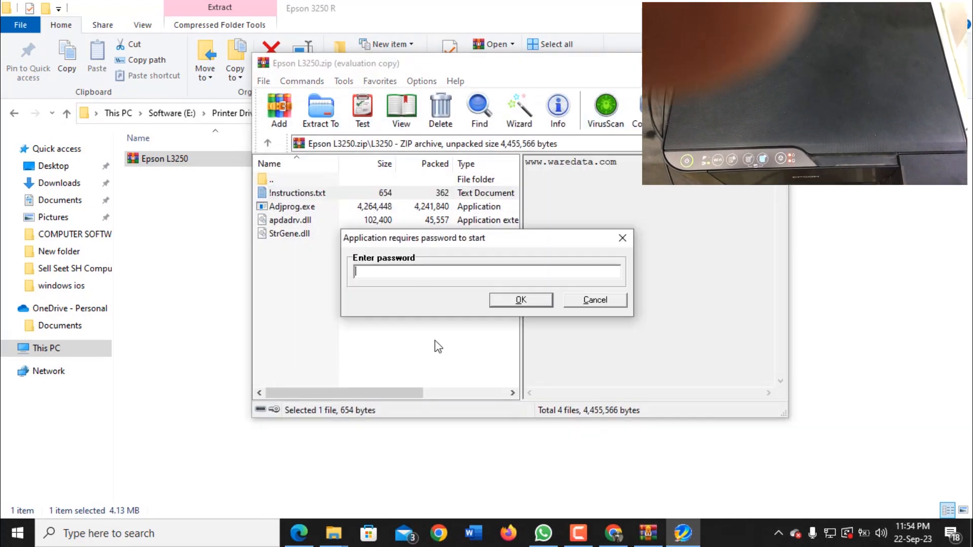
{"action": "right_click", "coordinate": [409, 270]}
{"action": "left_click", "coordinate": [480, 332]}
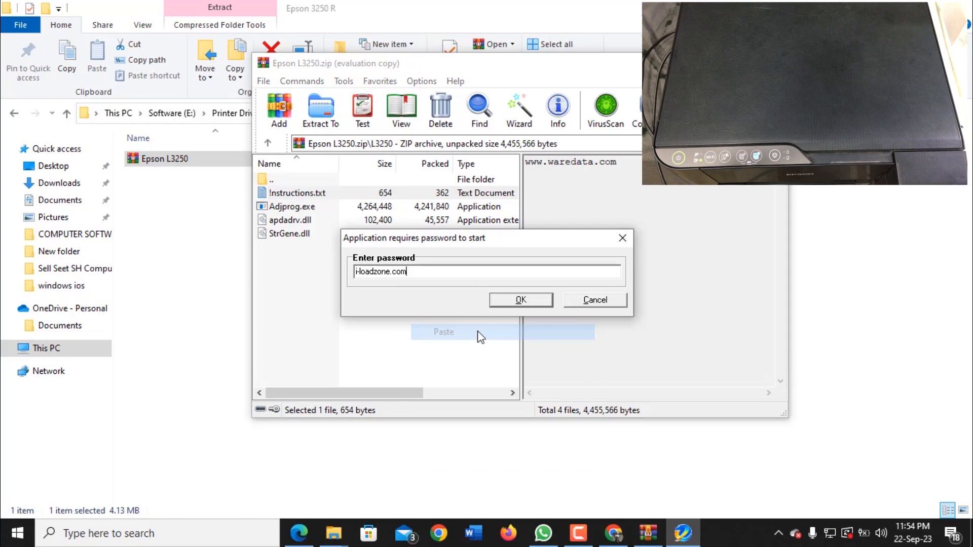
{"action": "left_click", "coordinate": [503, 302]}
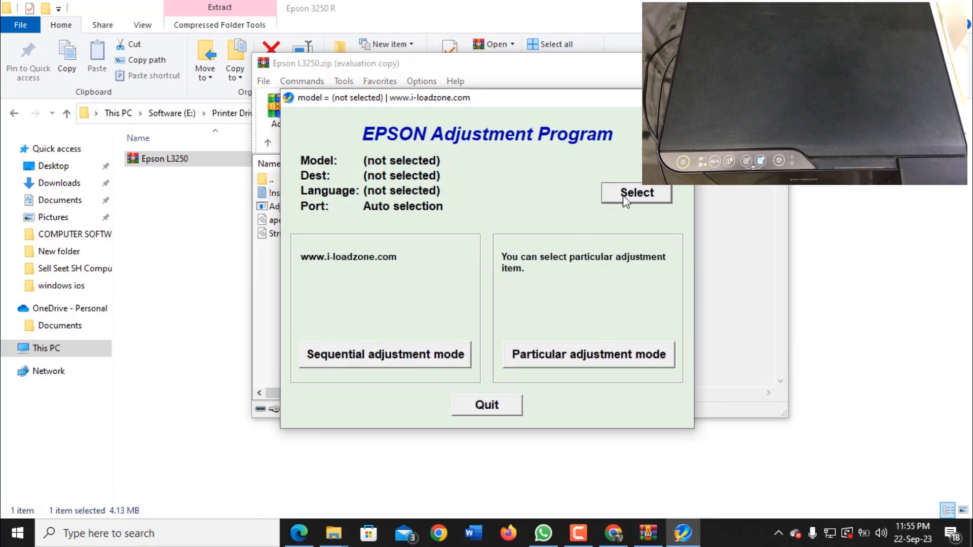
- Set the port to USB005 (L3250 Series) and the model to L3250, then enter particular adjustment mode
{"action": "left_click", "coordinate": [628, 197]}
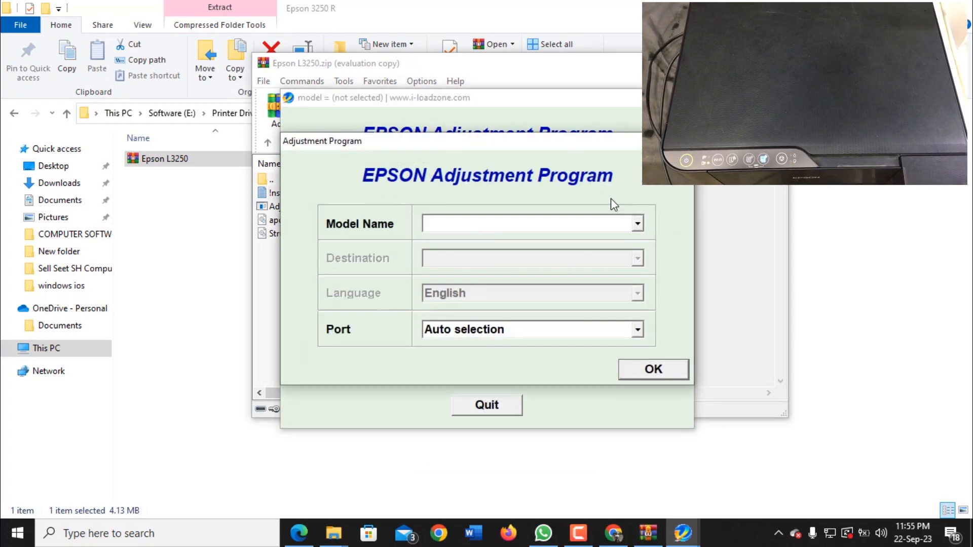
{"action": "left_click", "coordinate": [439, 330]}
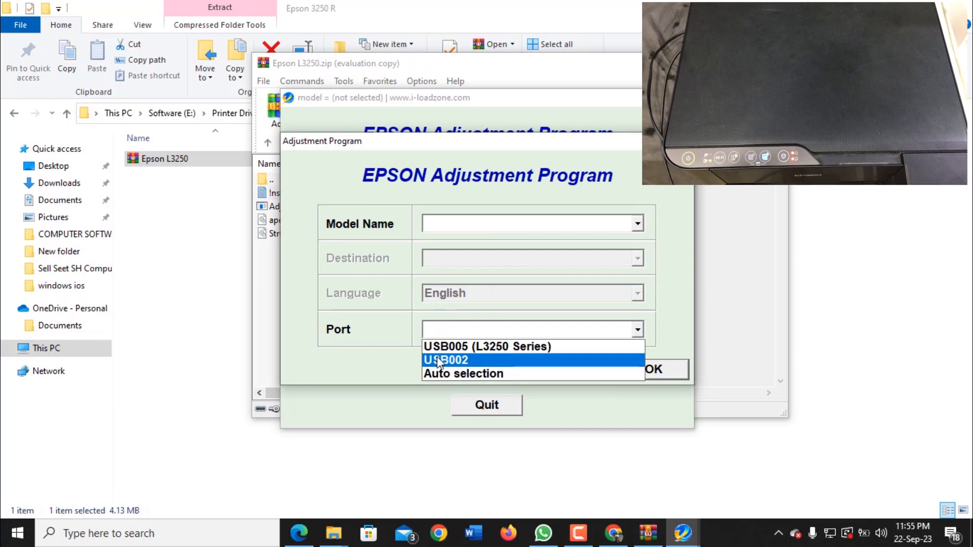
{"action": "left_click", "coordinate": [451, 347]}
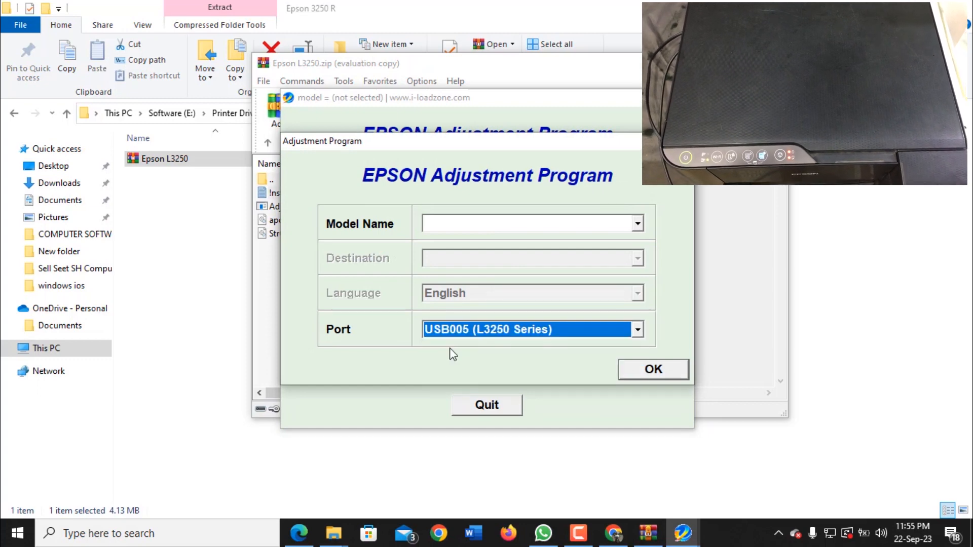
{"action": "left_click", "coordinate": [579, 226]}
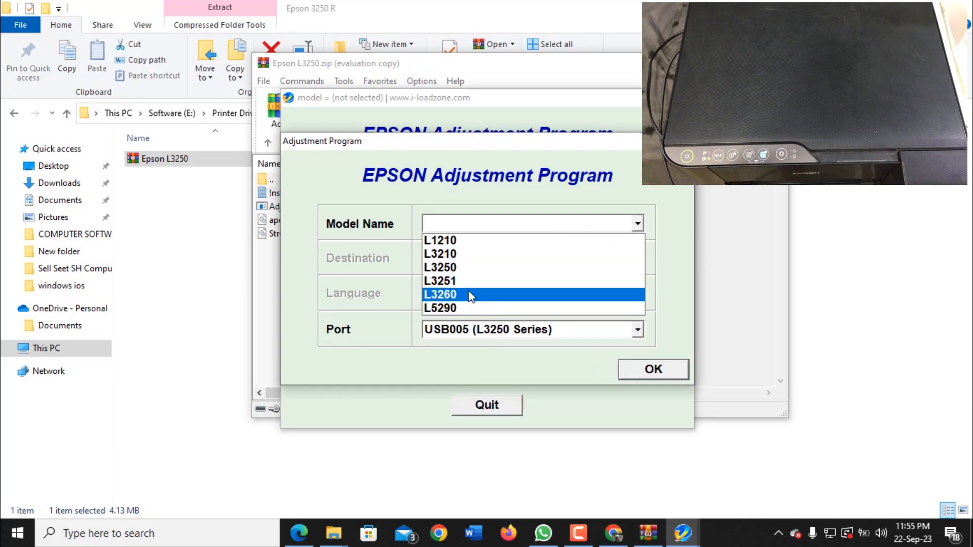
{"action": "left_click", "coordinate": [461, 268]}
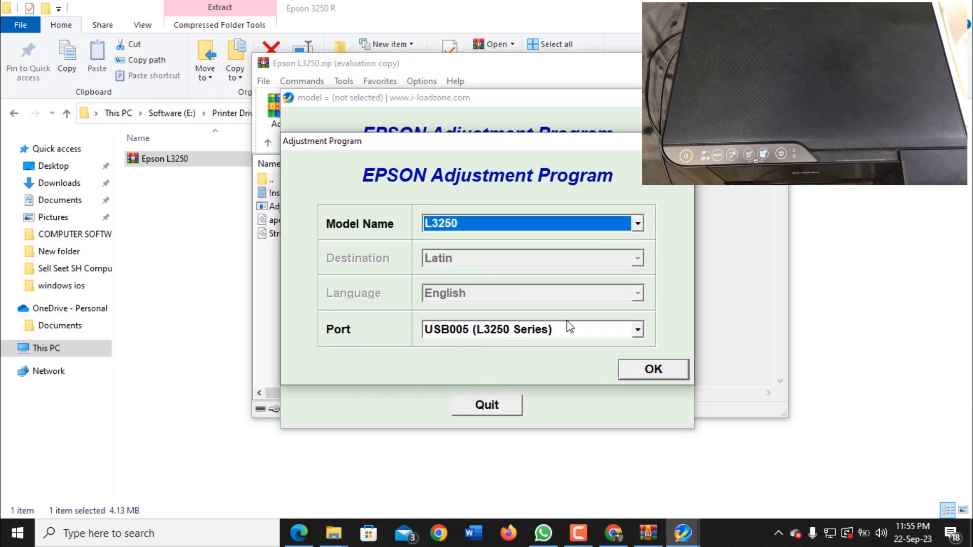
{"action": "left_click", "coordinate": [650, 374]}
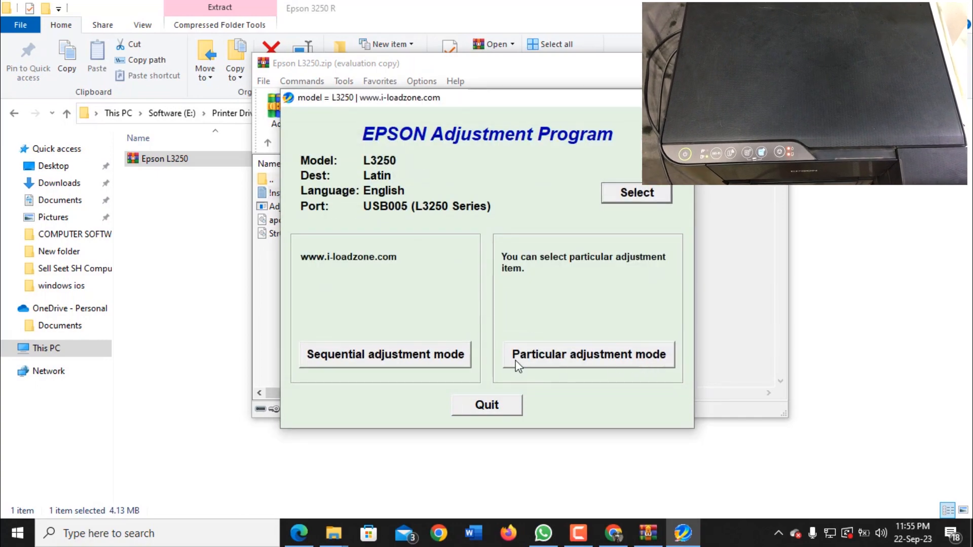
{"action": "left_click", "coordinate": [516, 364]}
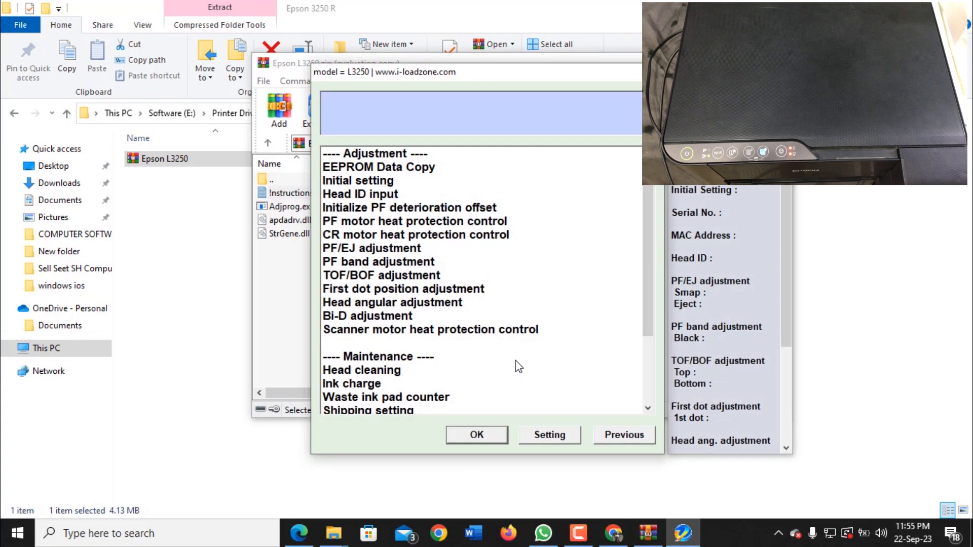
{"action": "left_click", "coordinate": [336, 384]}
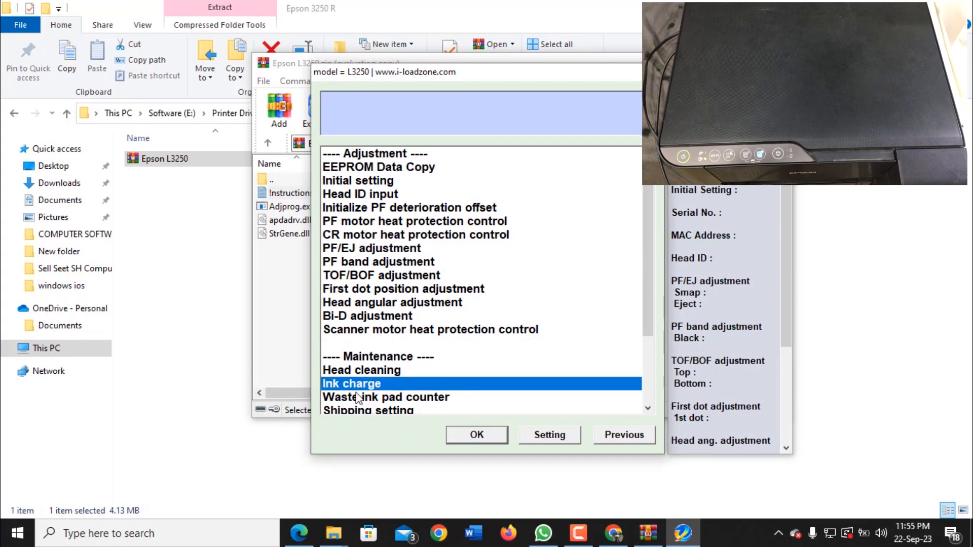
{"action": "left_click", "coordinate": [464, 435]}
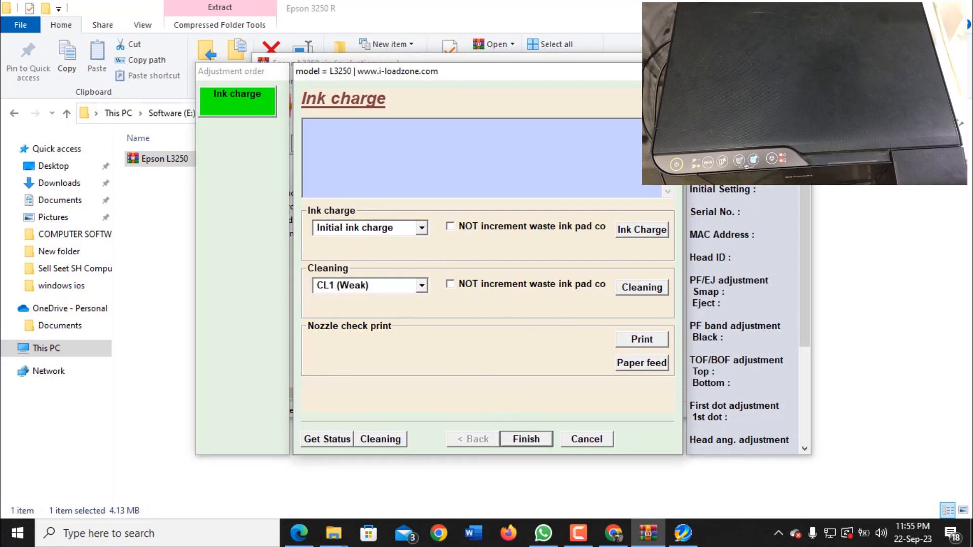
{"action": "left_click", "coordinate": [666, 72]}
- Open the Waste ink pad counter maintenance item and check the main, platen and ink system pad counters
{"action": "scroll", "coordinate": [383, 346], "scroll_direction": "down", "scroll_amount": 3}
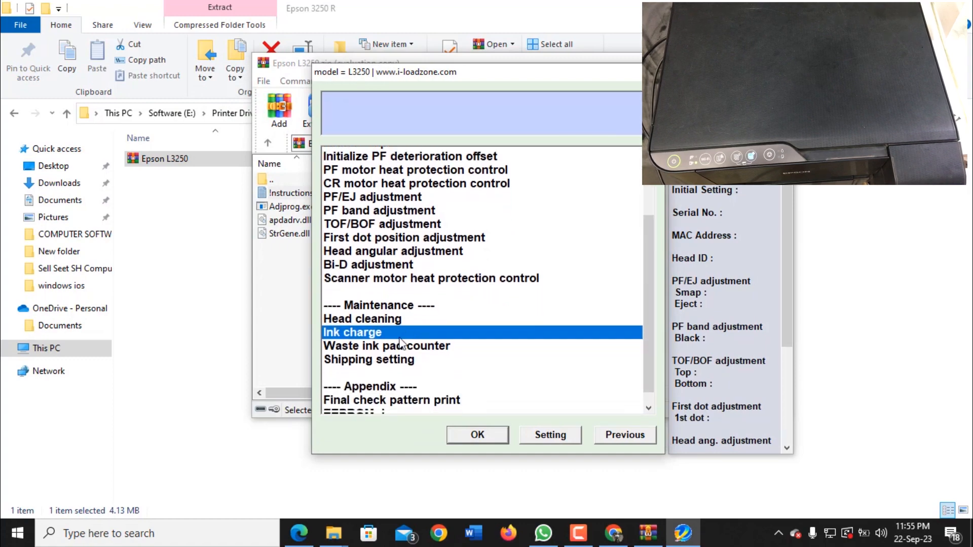
{"action": "left_click", "coordinate": [377, 316]}
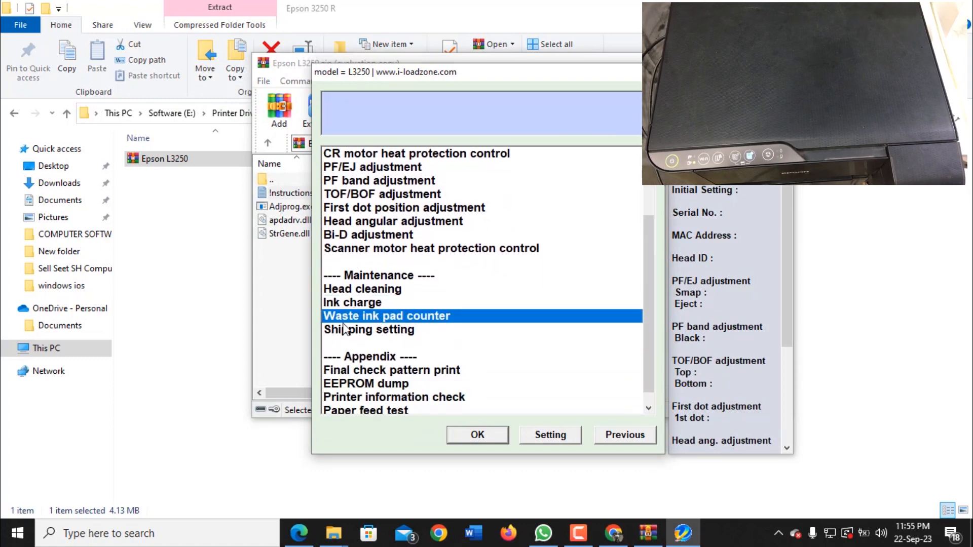
{"action": "left_click", "coordinate": [476, 435]}
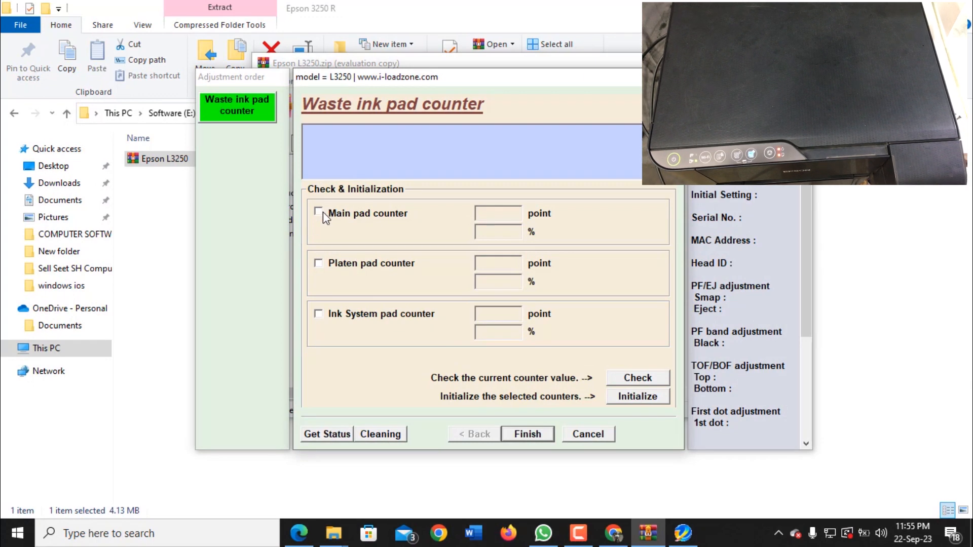
{"action": "left_click", "coordinate": [324, 211]}
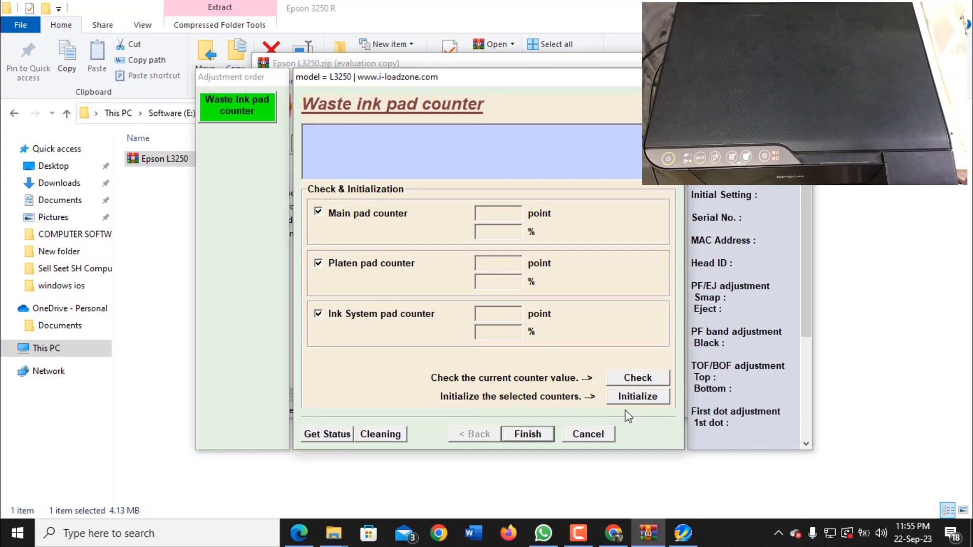
{"action": "left_click", "coordinate": [636, 381]}
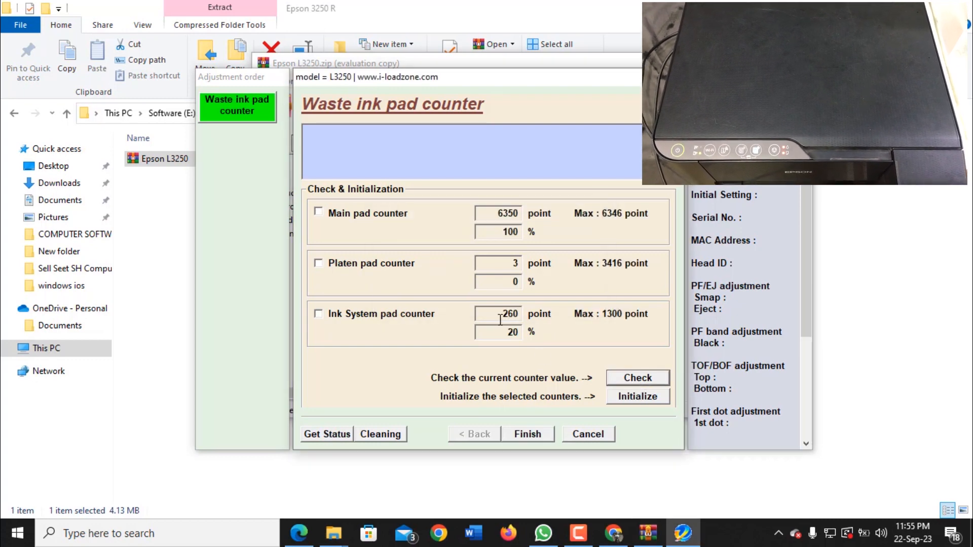
- Initialize the main, platen and ink system pad counters, acknowledging the prompts and turning off the printer when asked
{"action": "left_click", "coordinate": [318, 211]}
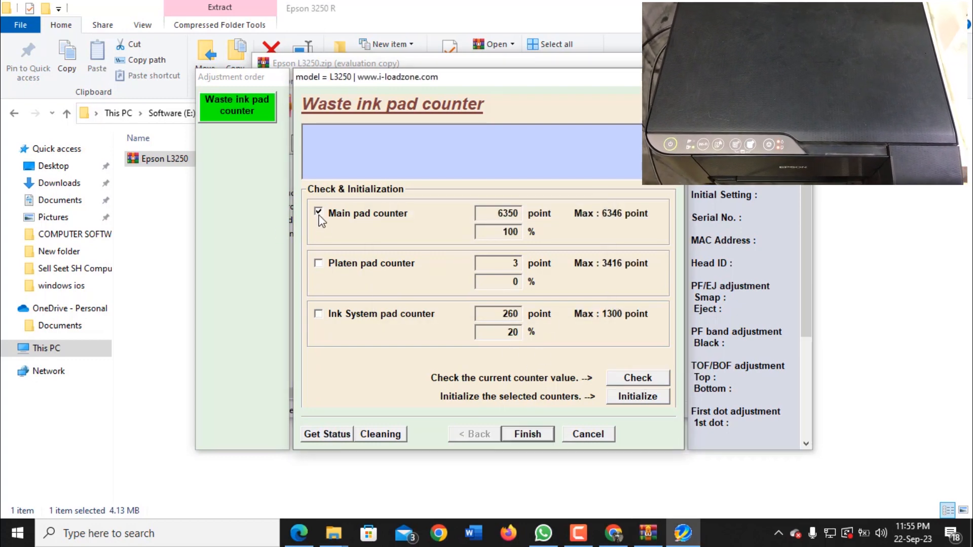
{"action": "left_click", "coordinate": [318, 314]}
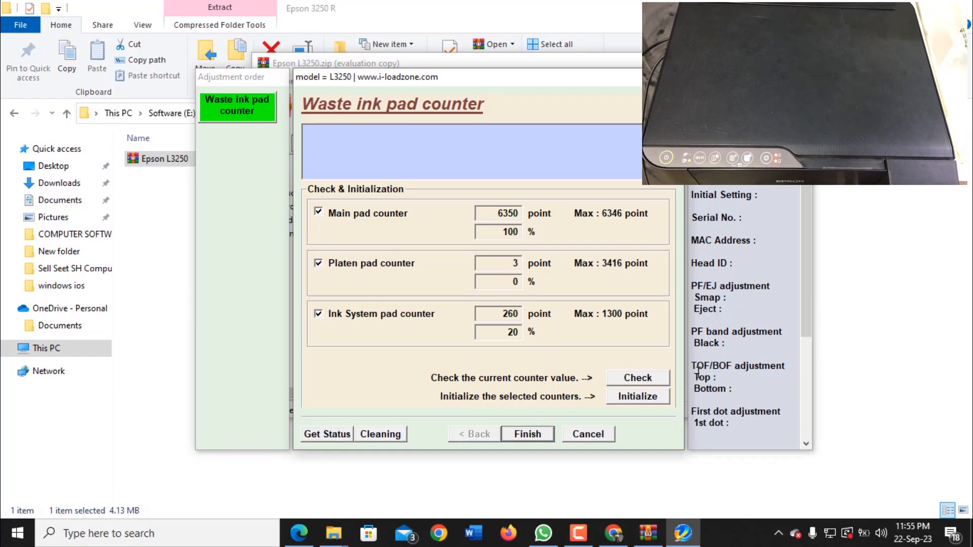
{"action": "left_click", "coordinate": [637, 397]}
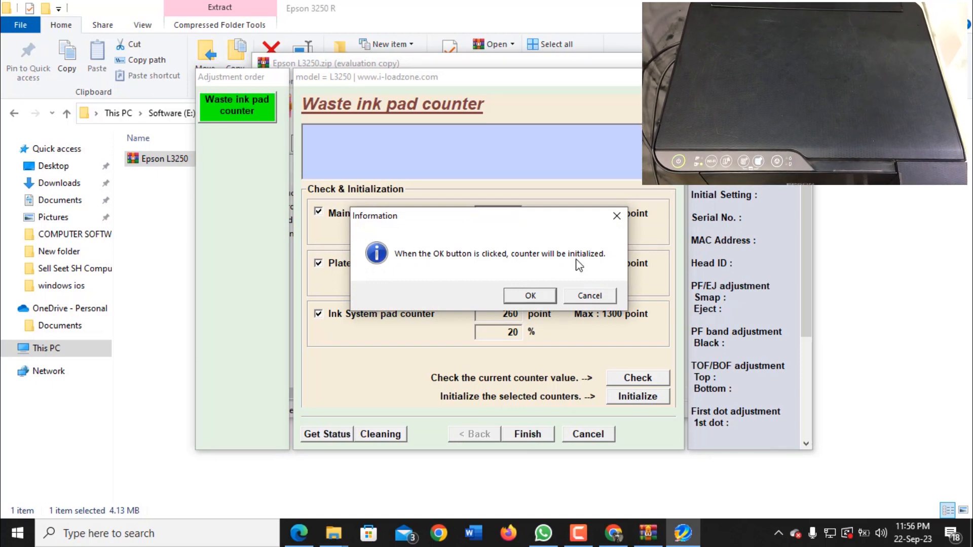
{"action": "left_click", "coordinate": [530, 297]}
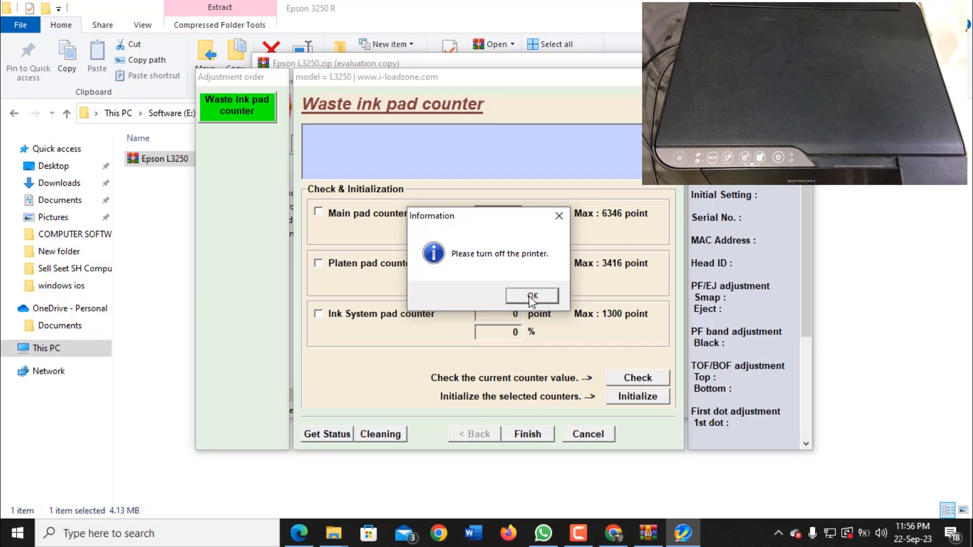
{"action": "left_click", "coordinate": [532, 296]}
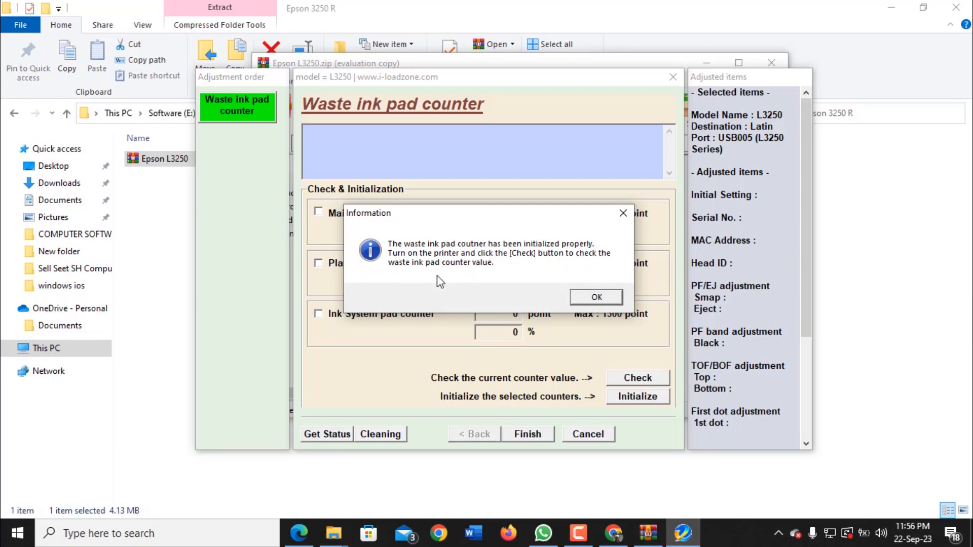
{"action": "left_click", "coordinate": [573, 300]}
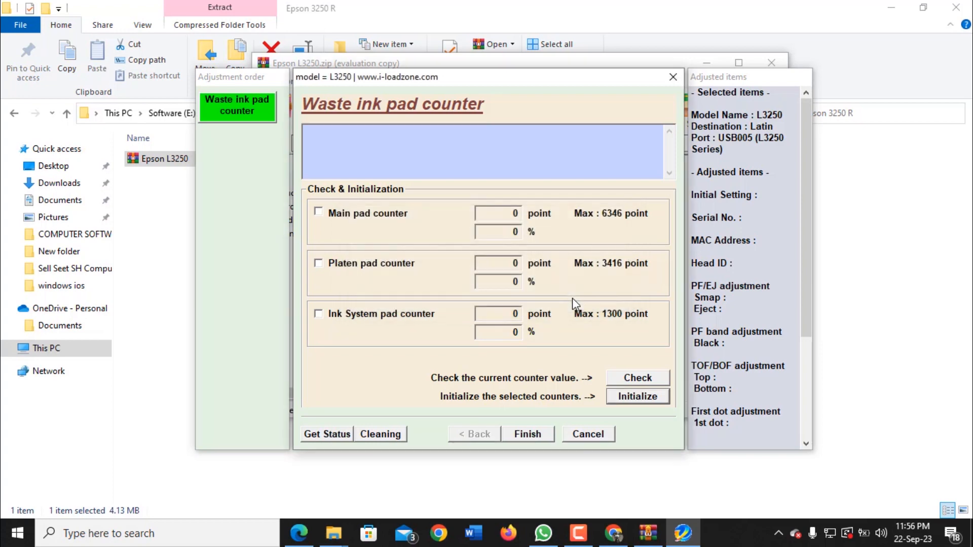
- Recheck the waste ink pad counter values and finish the waste ink pad adjustment
{"action": "left_click", "coordinate": [320, 212]}
{"action": "left_click", "coordinate": [319, 263]}
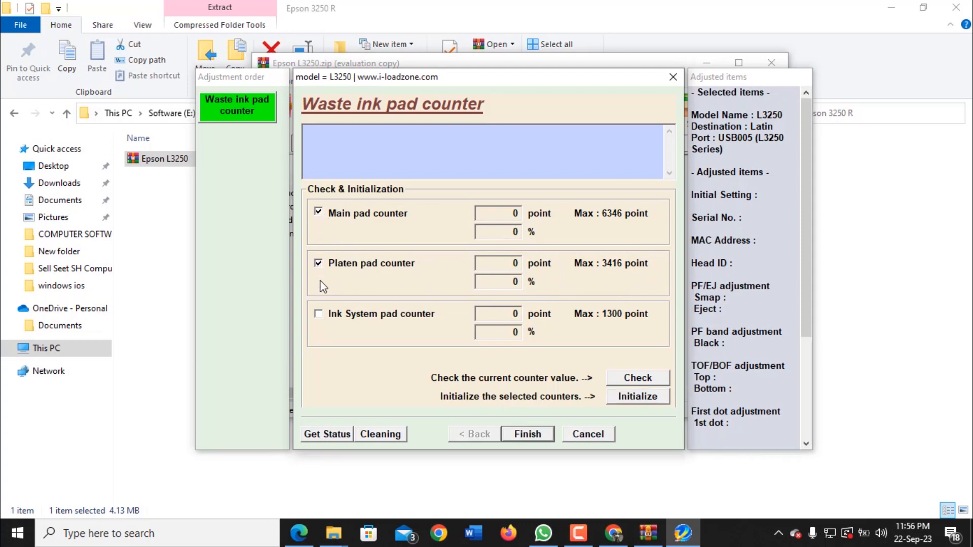
{"action": "left_click", "coordinate": [644, 378]}
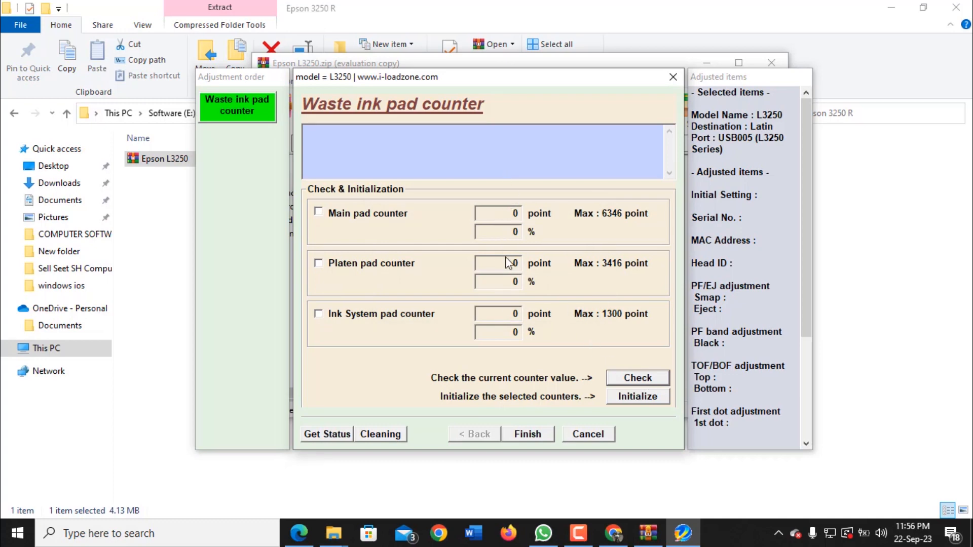
{"action": "left_click", "coordinate": [518, 439]}
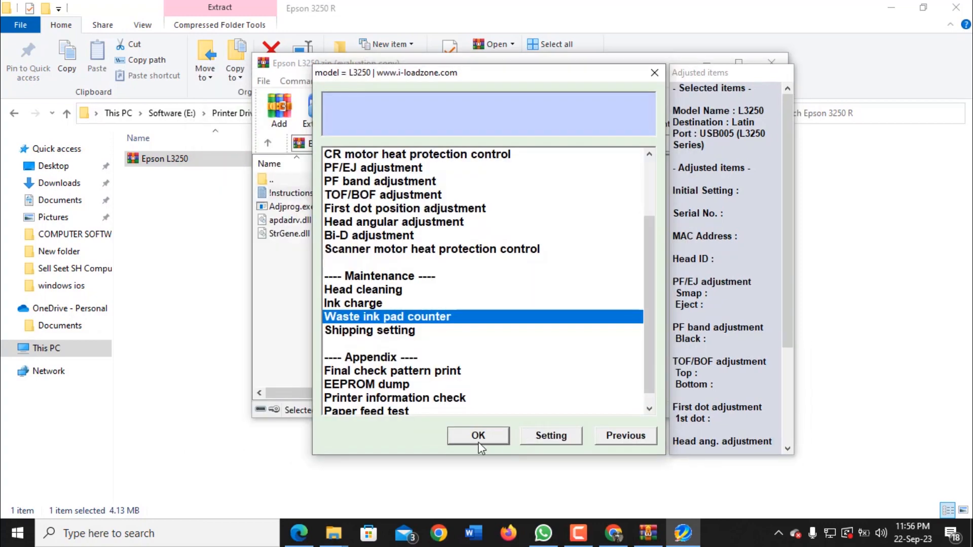
- Close the adjustment program and the Epson L3250 archive window
{"action": "left_click", "coordinate": [479, 444]}
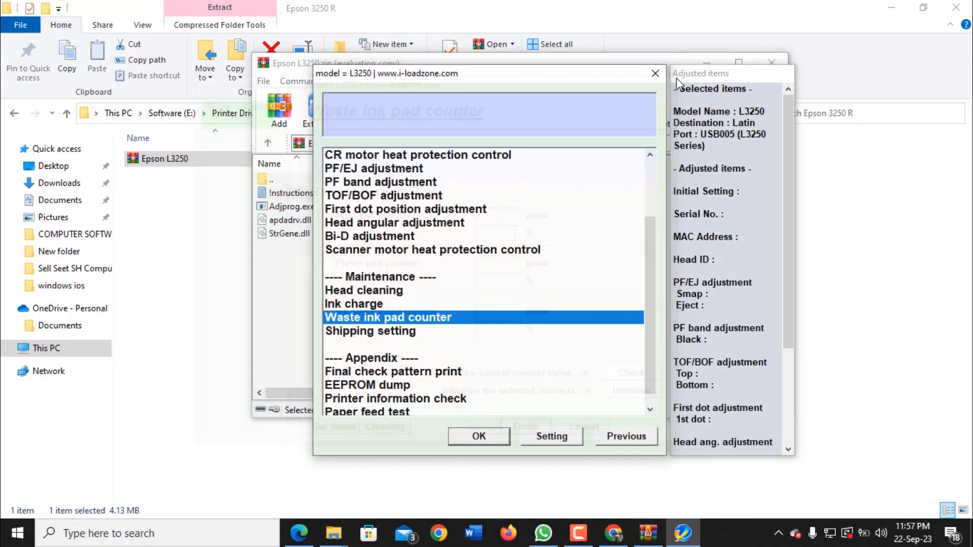
{"action": "left_click", "coordinate": [673, 77]}
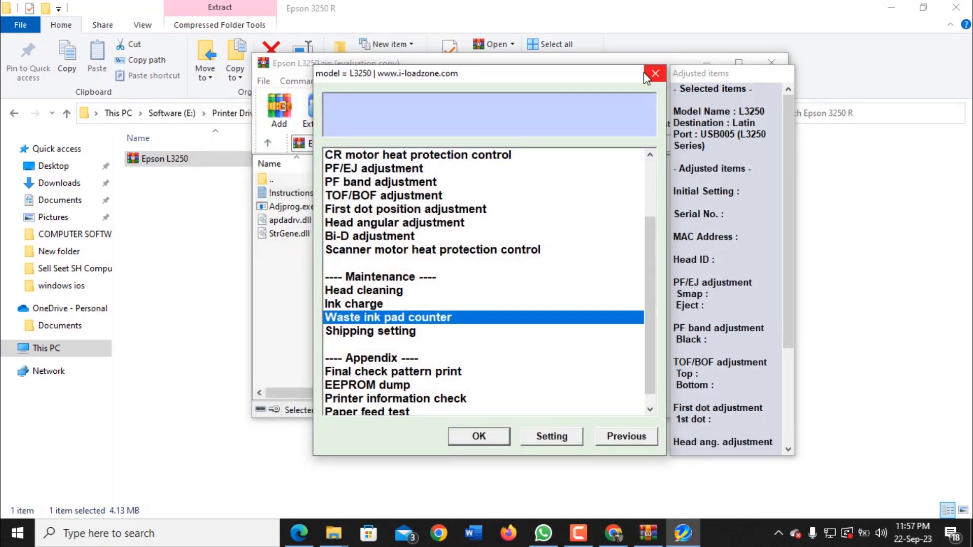
{"action": "left_click", "coordinate": [649, 77]}
{"action": "left_click", "coordinate": [679, 103]}
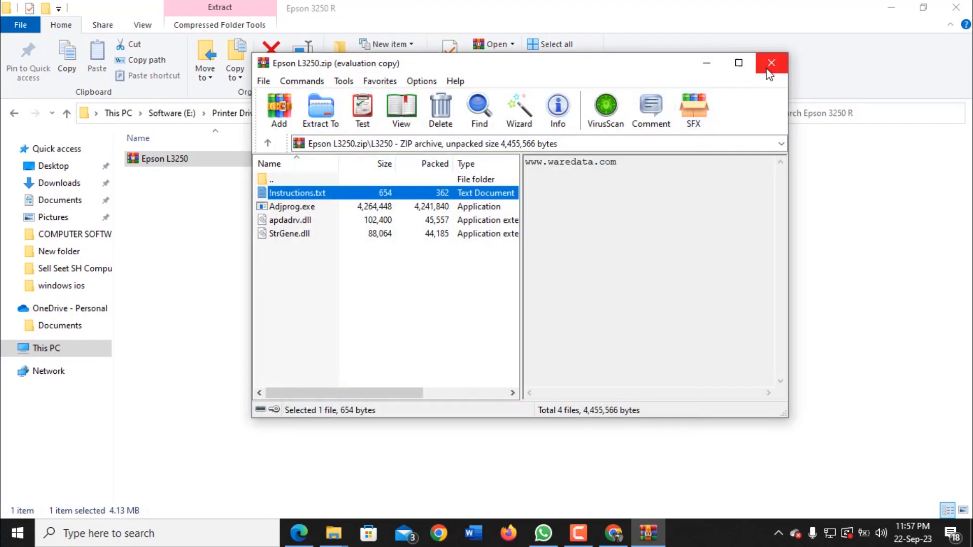
{"action": "left_click", "coordinate": [771, 63]}
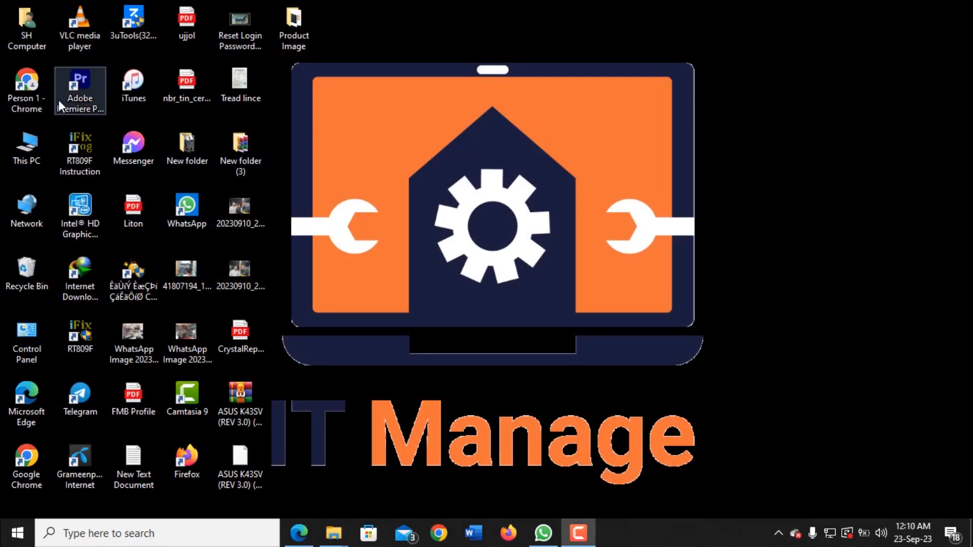
- Open the printing preferences of the EPSON L3250 Series from Devices and Printers in Control Panel
{"action": "double_click", "coordinate": [26, 331]}
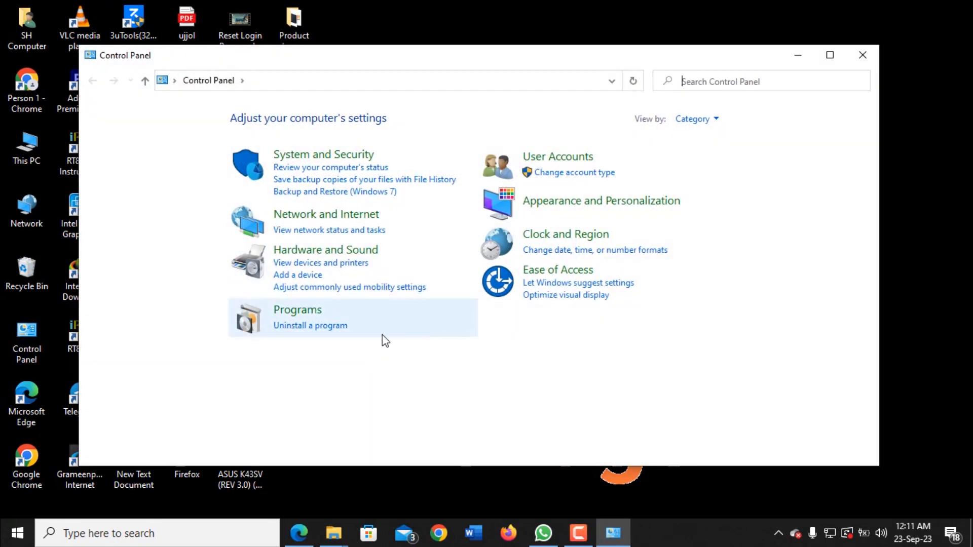
{"action": "left_click", "coordinate": [299, 251]}
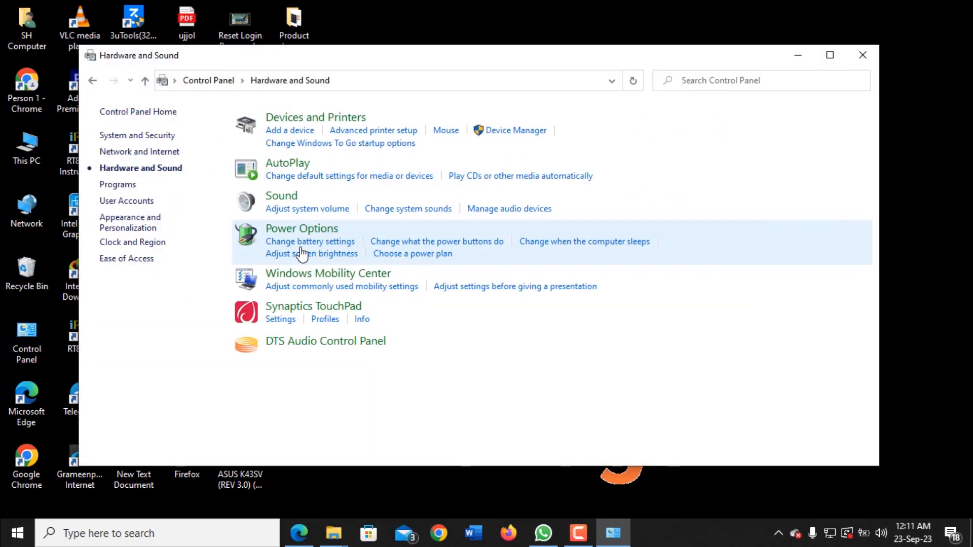
{"action": "left_click", "coordinate": [313, 119]}
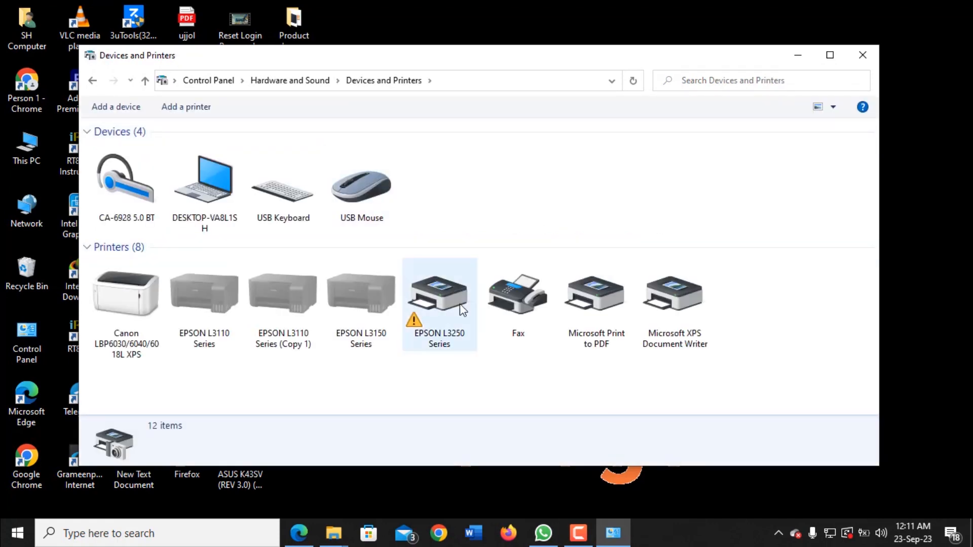
{"action": "right_click", "coordinate": [445, 291]}
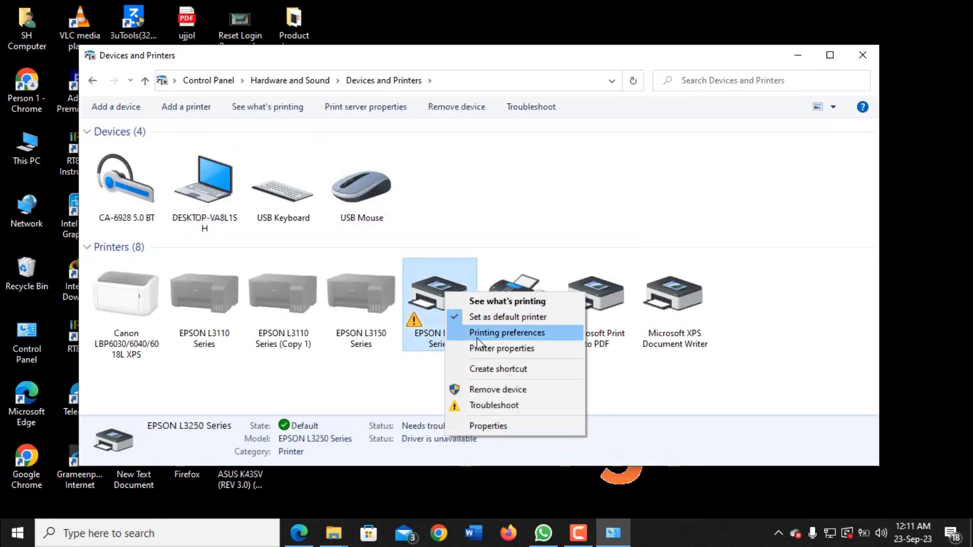
{"action": "left_click", "coordinate": [491, 332]}
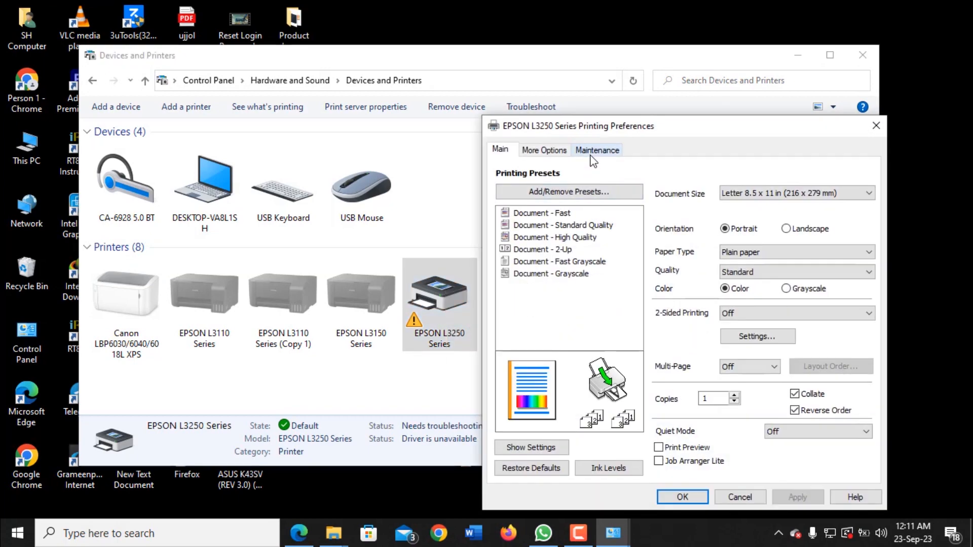
- Check the printer's condition in EPSON Status Monitor 3 and close the monitor
{"action": "left_click", "coordinate": [591, 152]}
{"action": "left_click", "coordinate": [706, 186]}
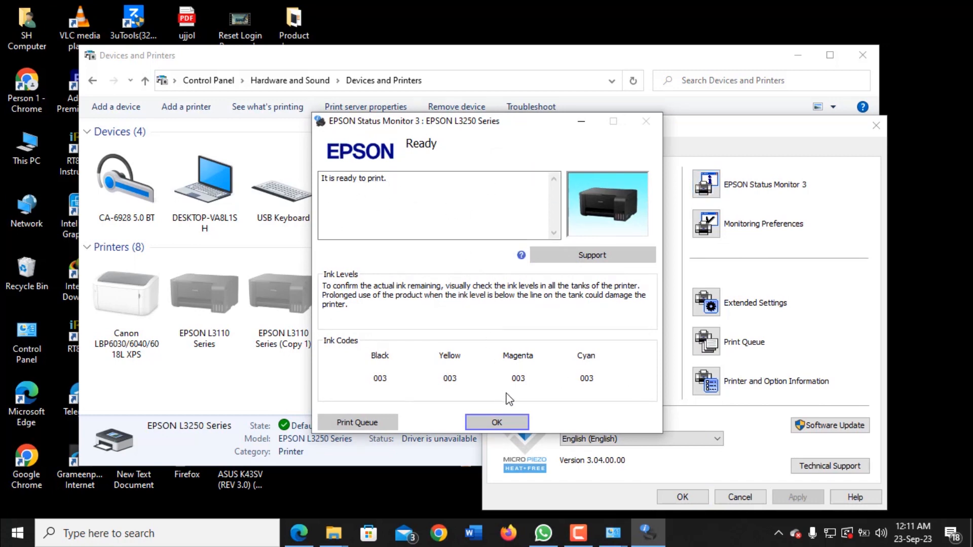
{"action": "left_click", "coordinate": [499, 417]}
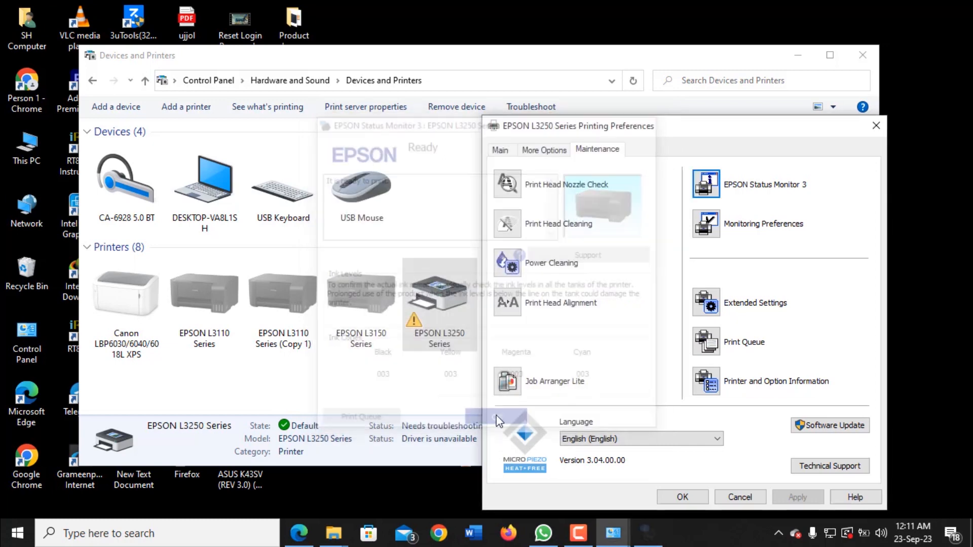
- Print a print head nozzle check pattern and finish the check
{"action": "left_click", "coordinate": [505, 191]}
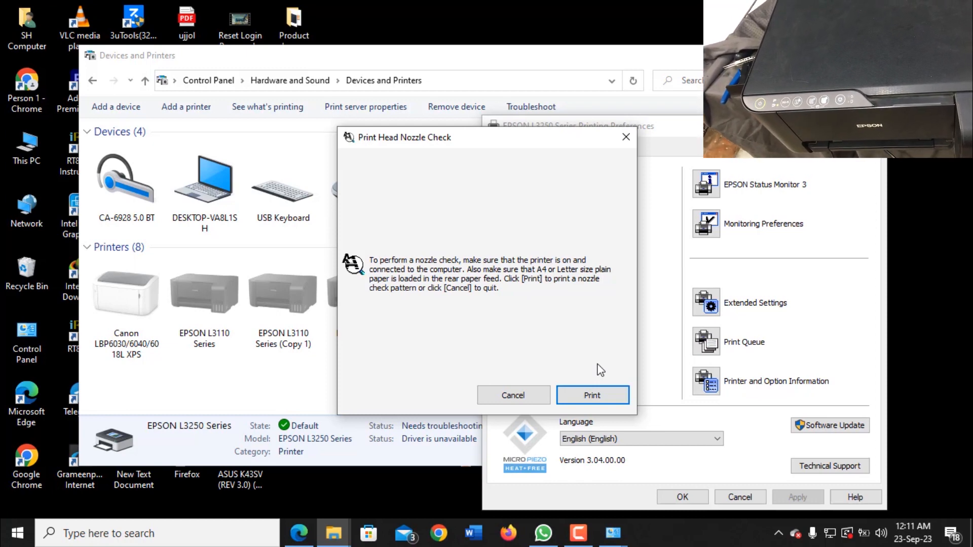
{"action": "left_click", "coordinate": [597, 391]}
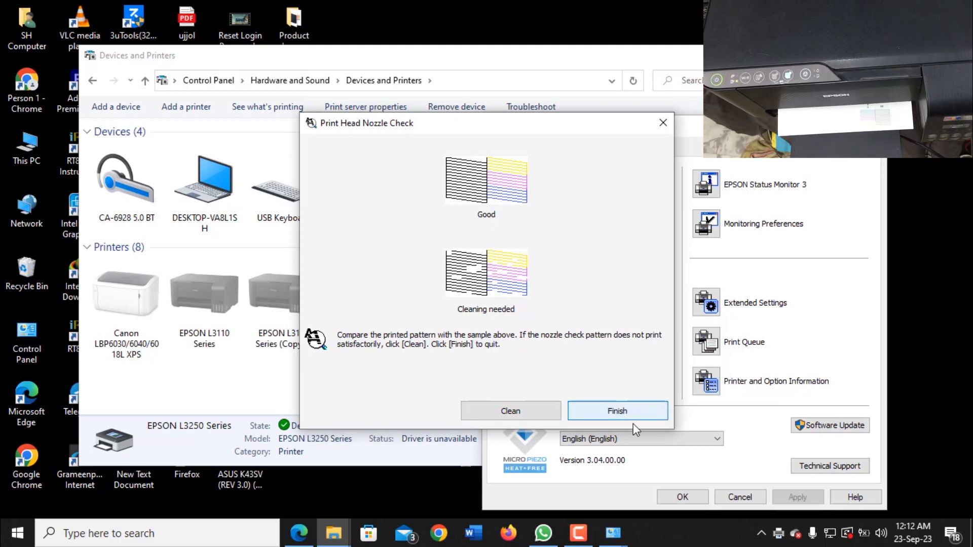
{"action": "left_click", "coordinate": [613, 409]}
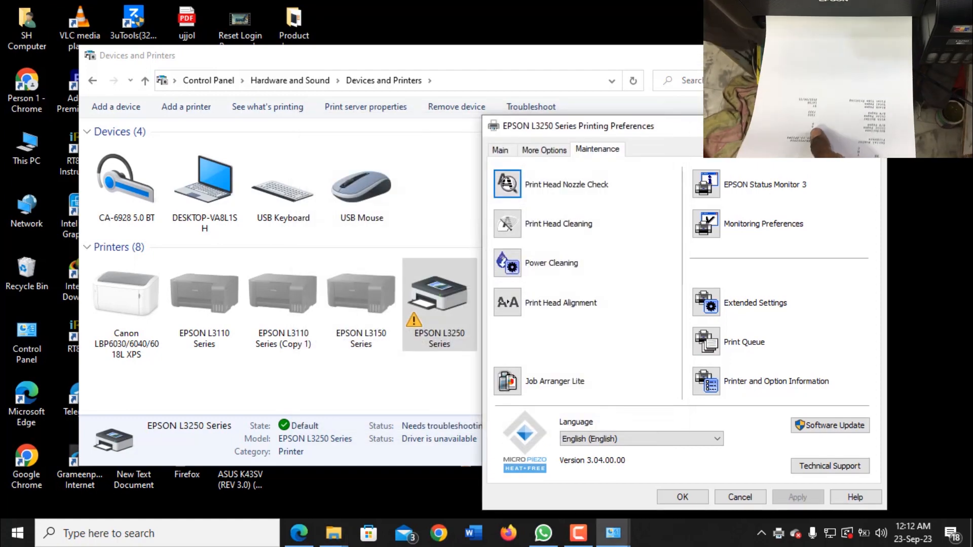
- Close the printing preferences and Devices and Printers windows and refresh the desktop
{"action": "key", "text": "Escape"}
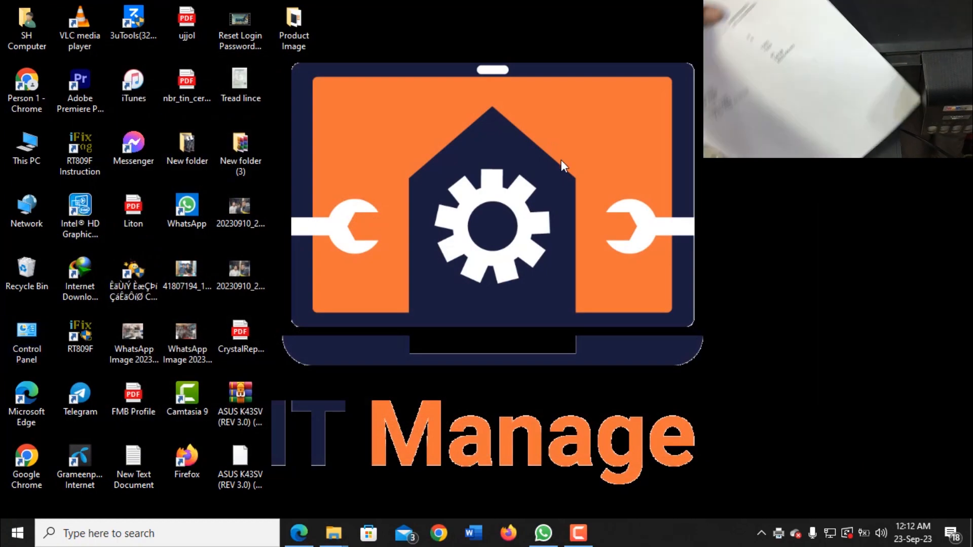
{"action": "right_click", "coordinate": [552, 147]}
{"action": "left_click", "coordinate": [576, 191]}
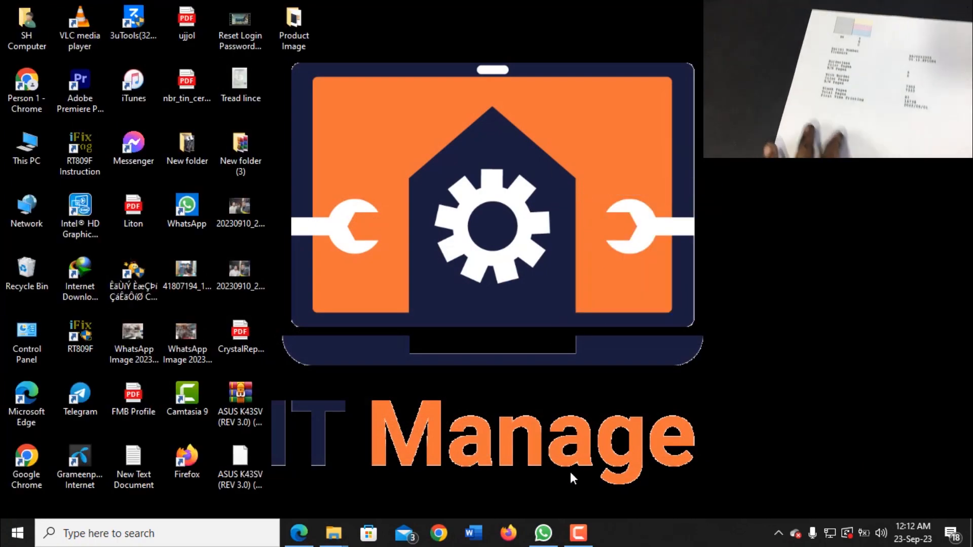